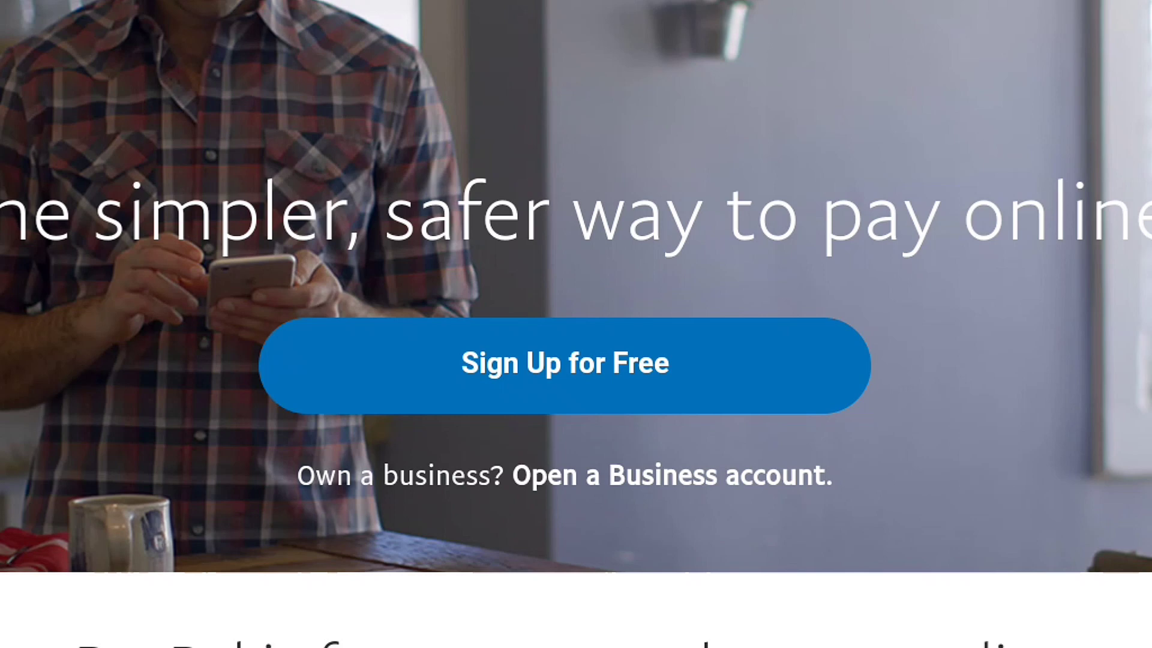
Scroll the PayPal home page and pick 'Open a Business account' under Sign Up for Free.
{"action": "scroll", "coordinate": [576, 324], "scroll_direction": "up", "scroll_amount": 3}
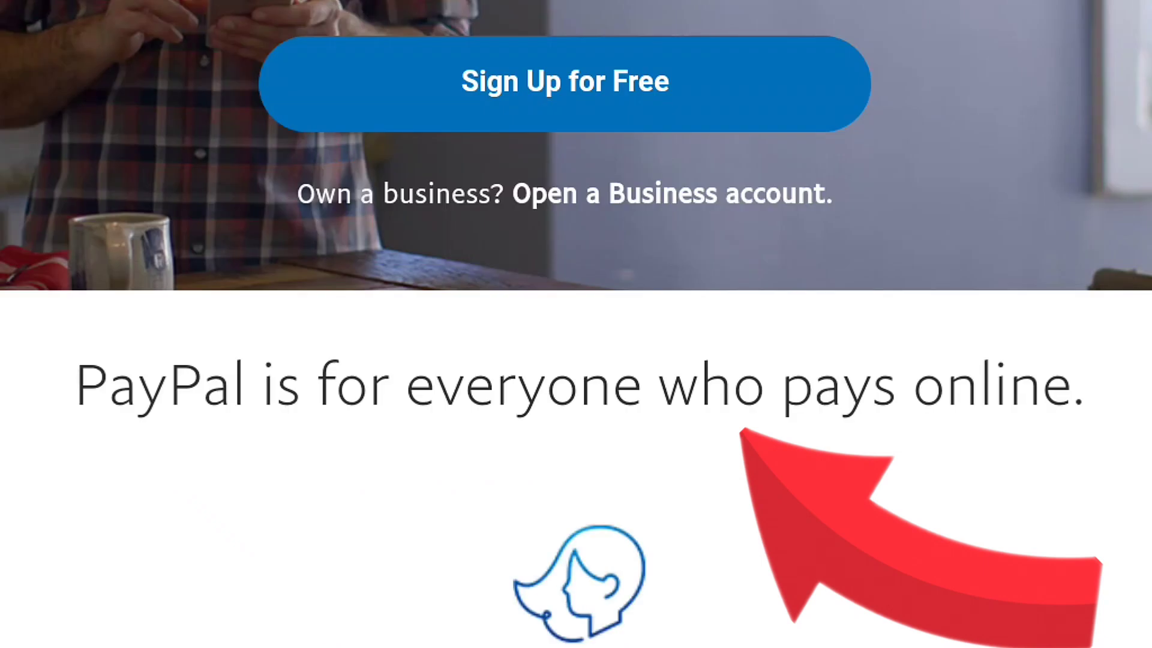
{"action": "scroll", "coordinate": [576, 324], "scroll_direction": "down", "scroll_amount": 5}
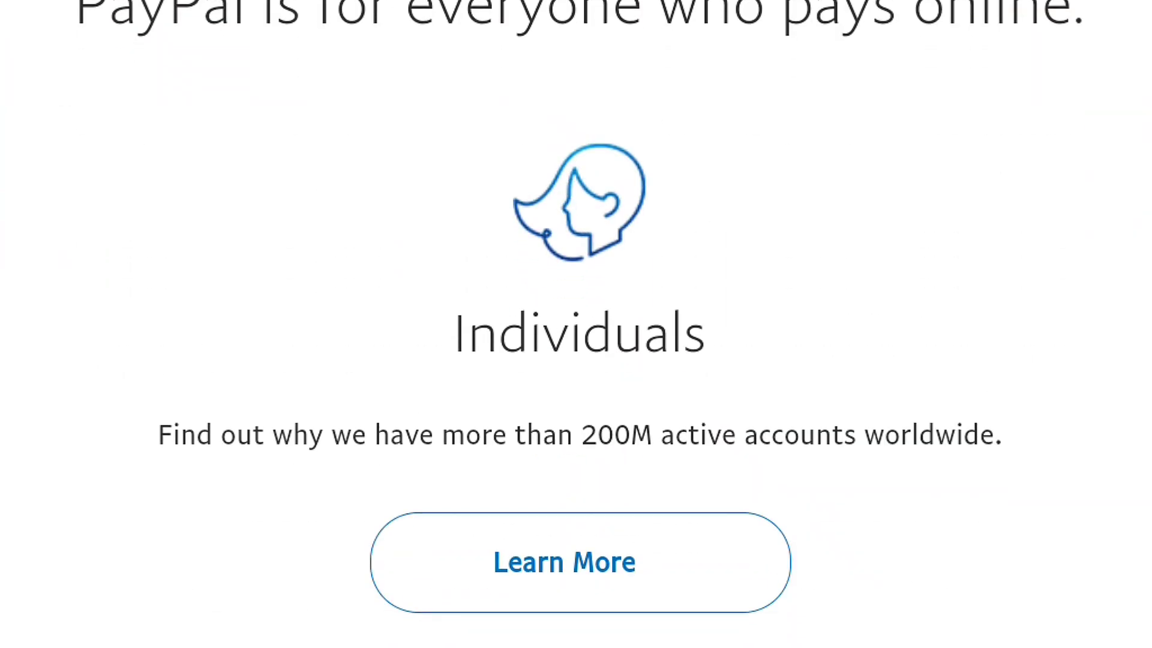
{"action": "scroll", "coordinate": [576, 324], "scroll_direction": "down", "scroll_amount": 3}
{"action": "scroll", "coordinate": [576, 324], "scroll_direction": "up", "scroll_amount": 5}
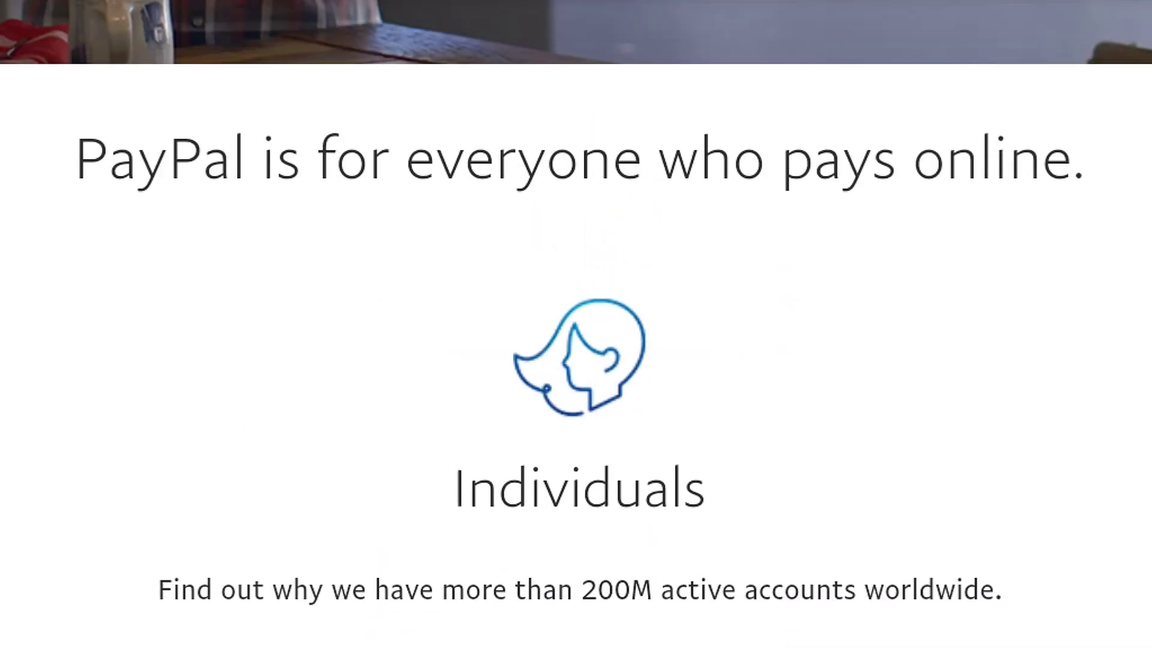
{"action": "scroll", "coordinate": [576, 324], "scroll_direction": "up", "scroll_amount": 5}
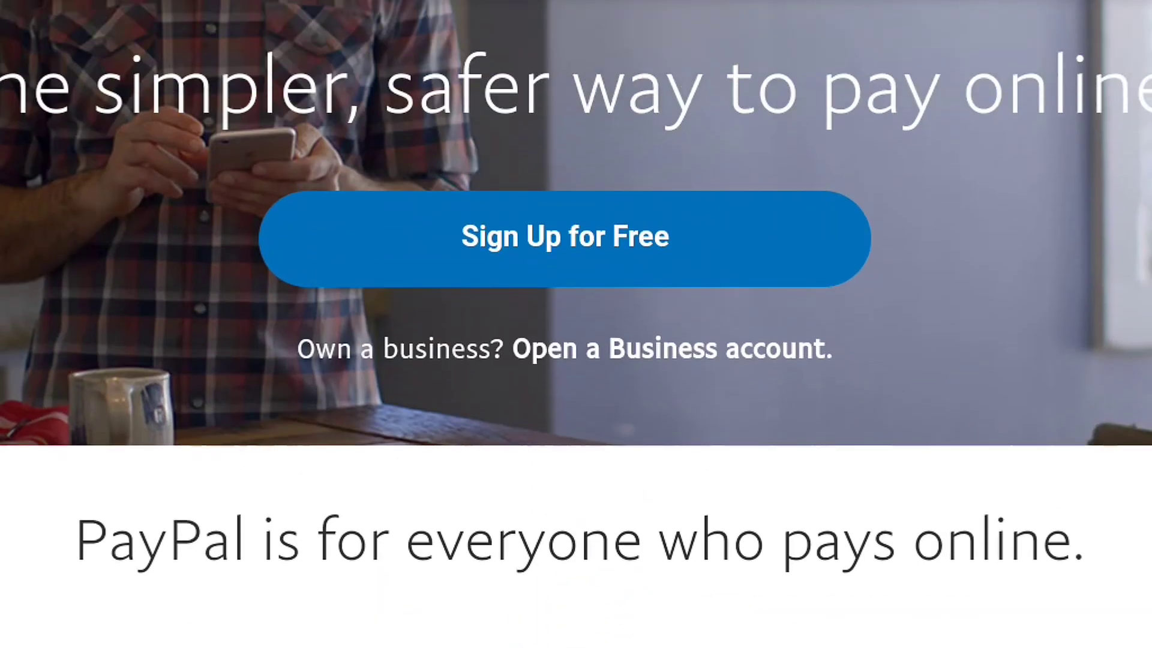
{"action": "left_click", "coordinate": [668, 350]}
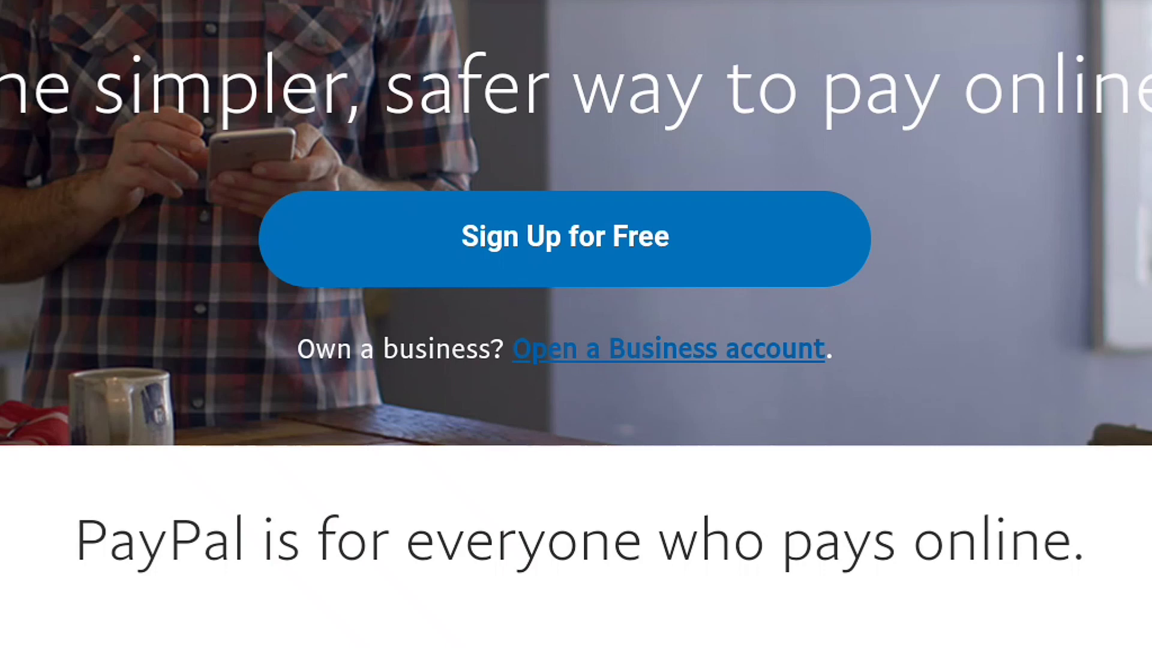
Fill the sign-up email with the suggested Gmail address and continue.
{"action": "left_click", "coordinate": [669, 349]}
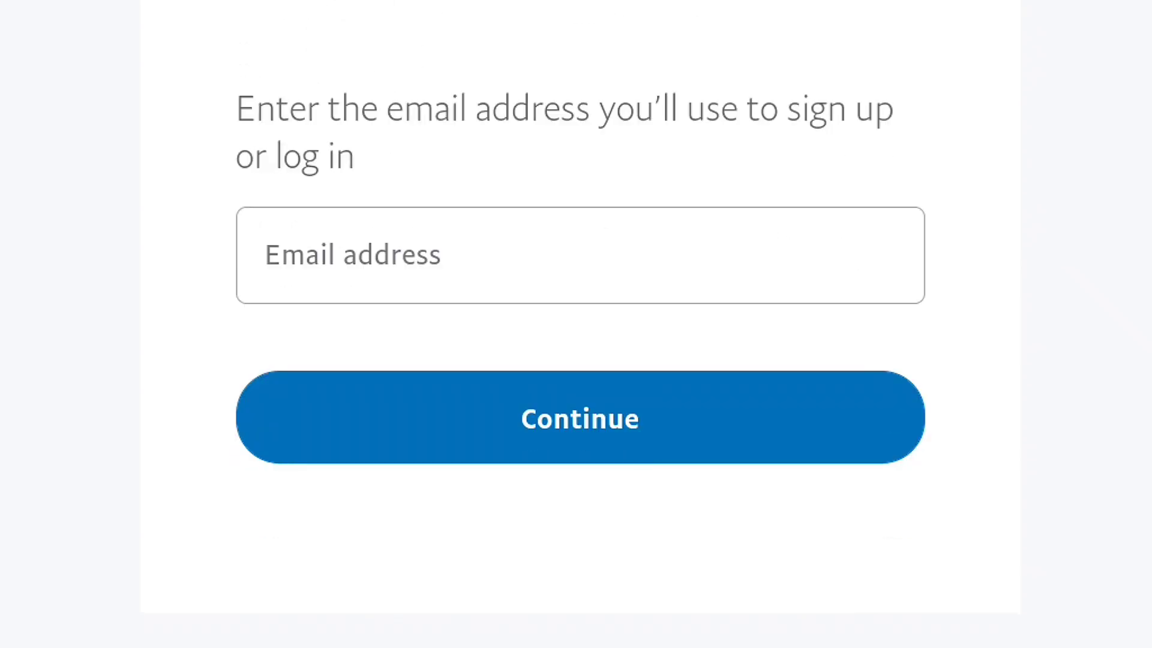
{"action": "left_click", "coordinate": [580, 256]}
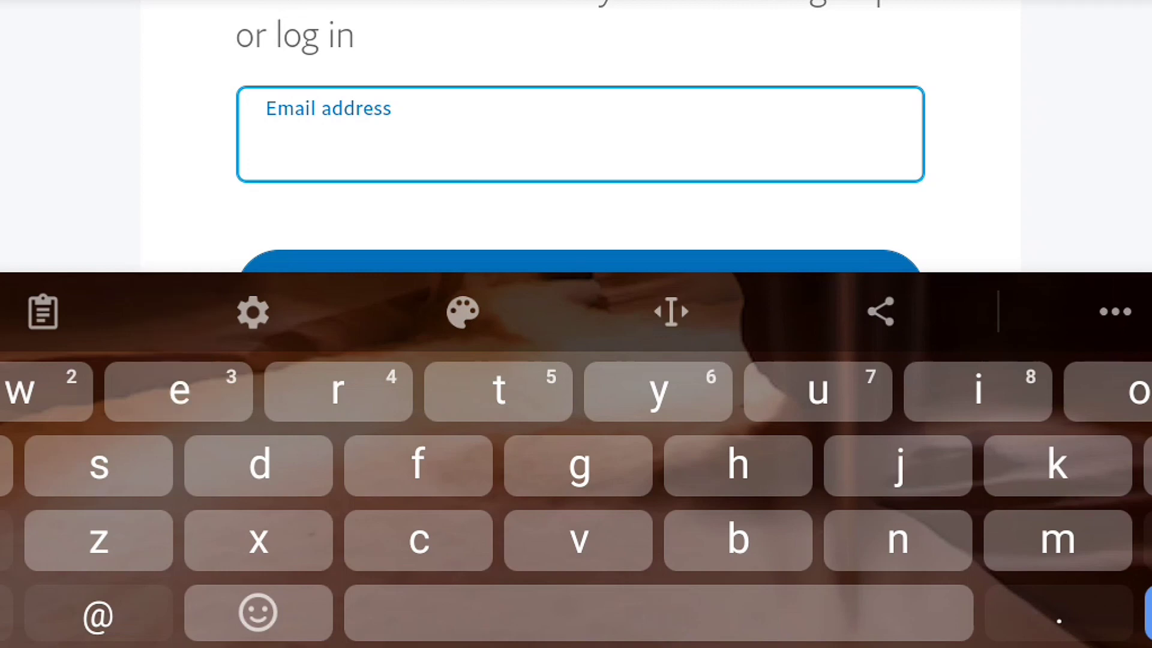
{"action": "type", "text": "ken"}
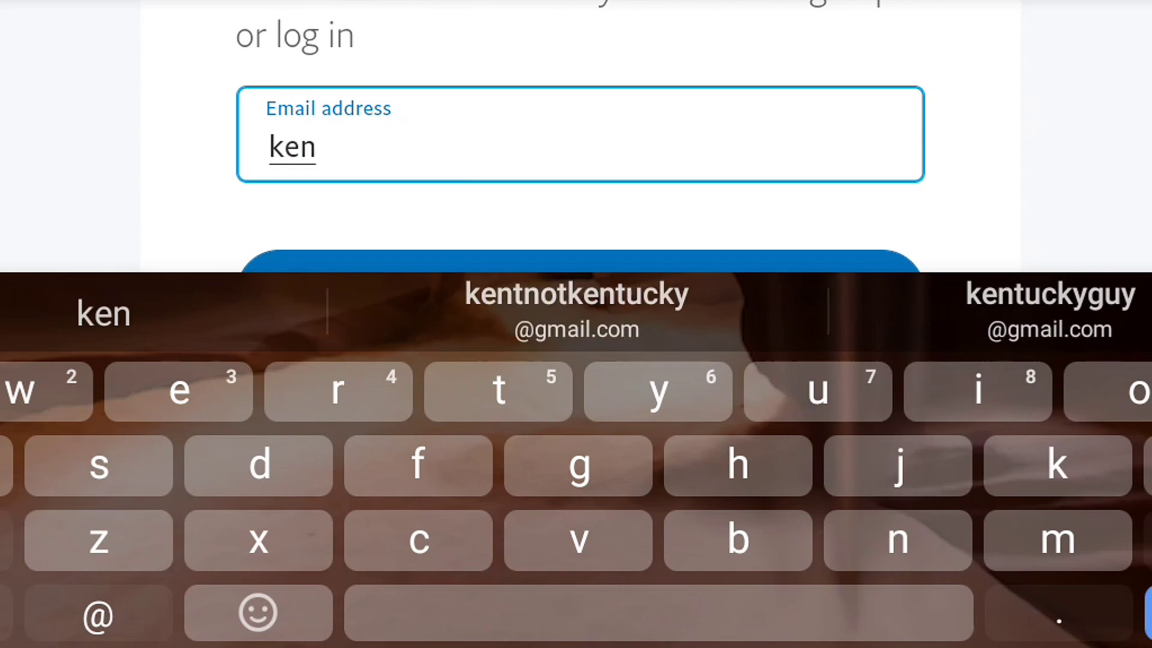
{"action": "left_click", "coordinate": [577, 309]}
{"action": "key", "text": "Return"}
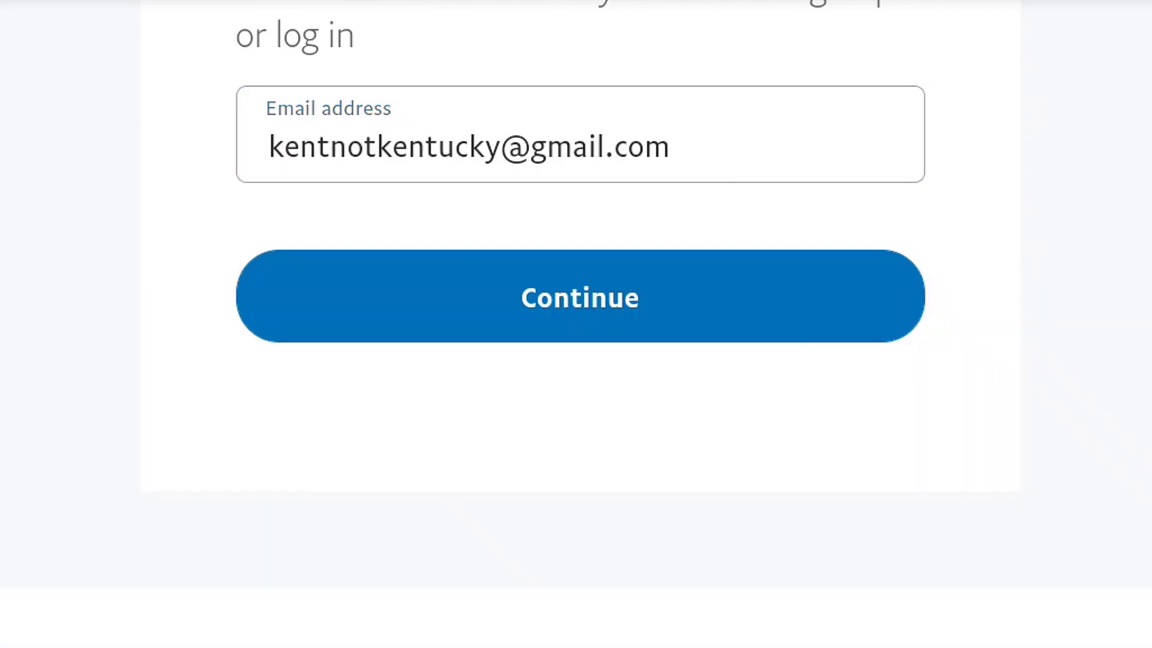
{"action": "left_click", "coordinate": [580, 296]}
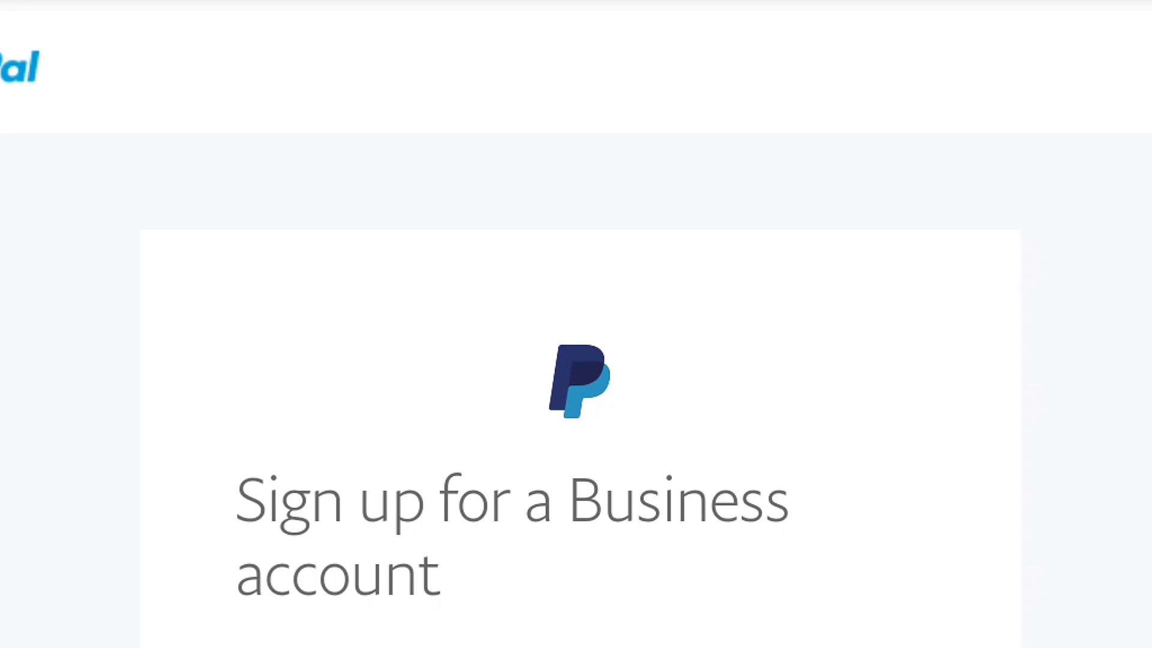
Use Chrome's suggested strong password for the account and continue.
{"action": "scroll", "coordinate": [576, 324], "scroll_direction": "down", "scroll_amount": 5}
{"action": "scroll", "coordinate": [576, 324], "scroll_direction": "down", "scroll_amount": 3}
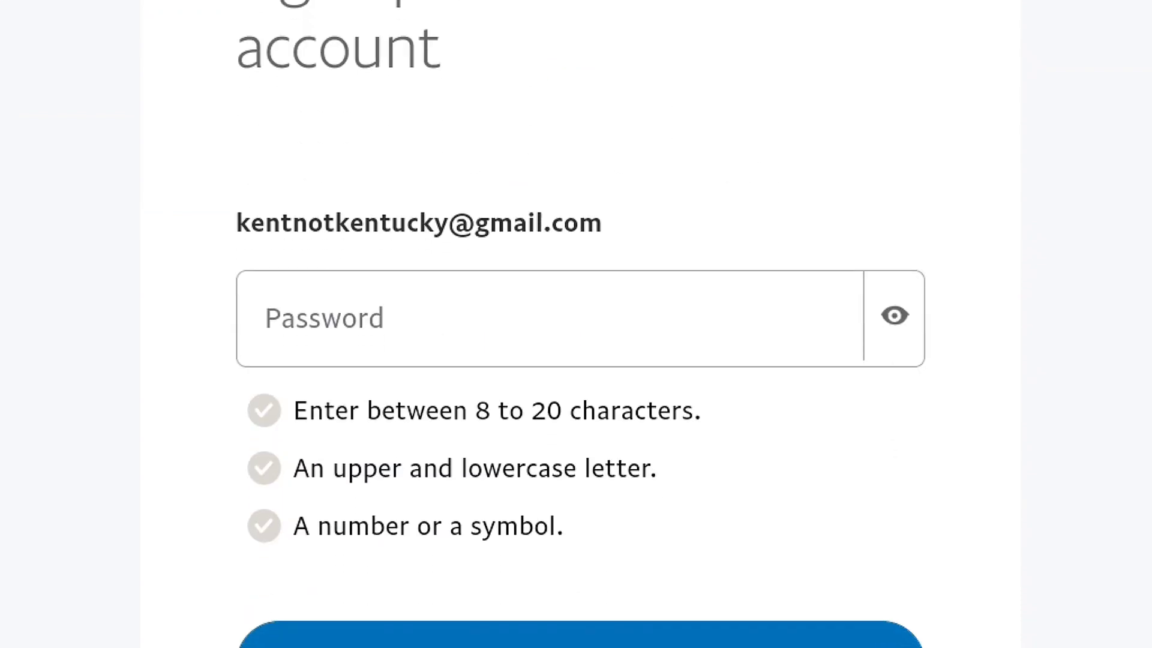
{"action": "left_click", "coordinate": [550, 318]}
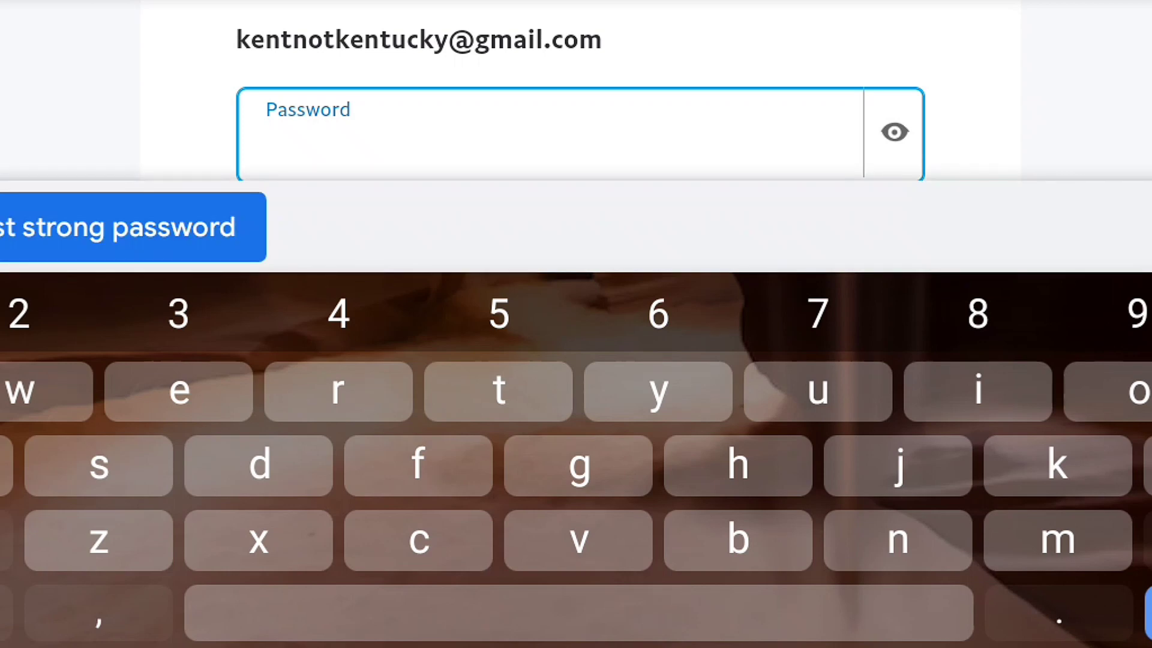
{"action": "left_click", "coordinate": [129, 227]}
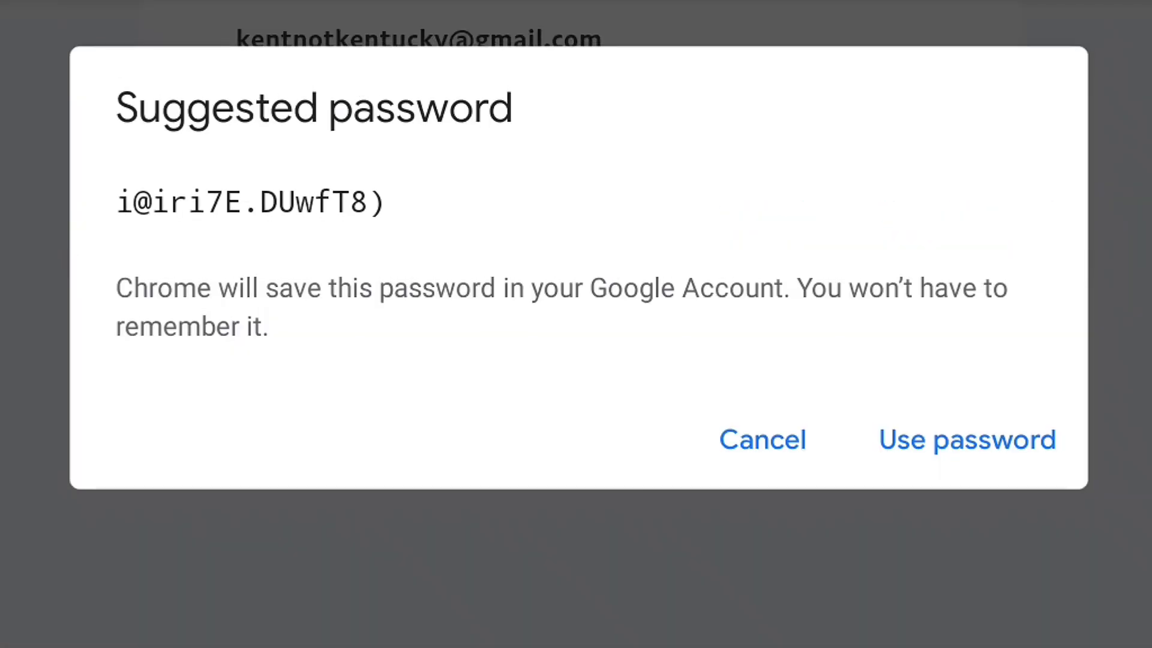
{"action": "left_click", "coordinate": [763, 439]}
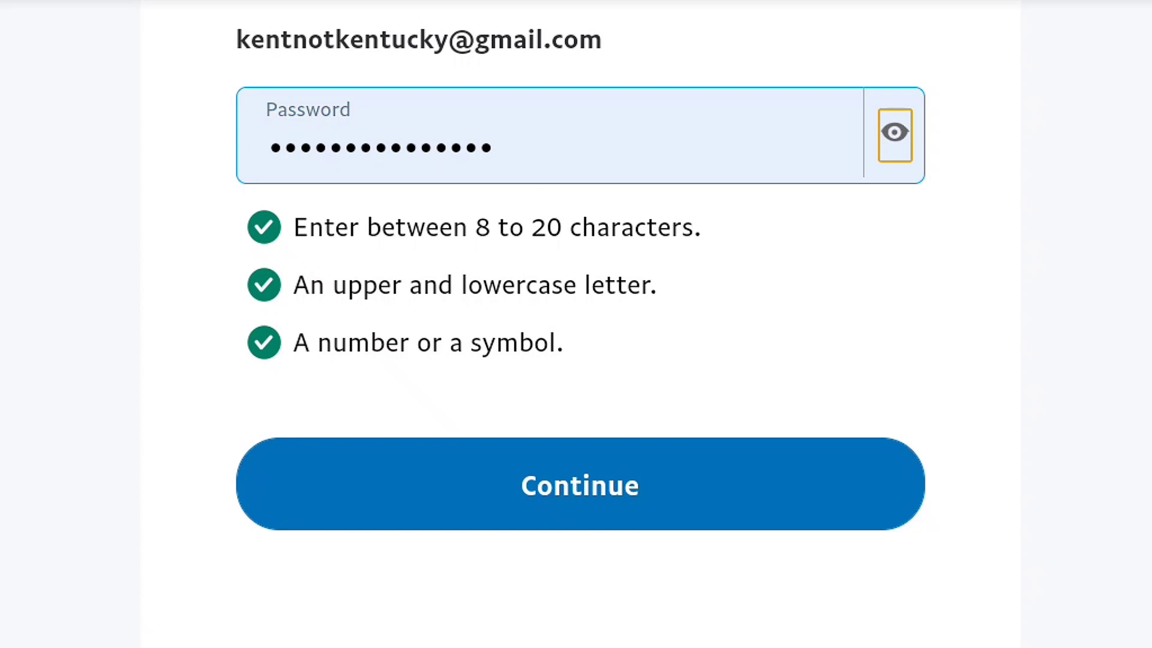
{"action": "left_click", "coordinate": [581, 484]}
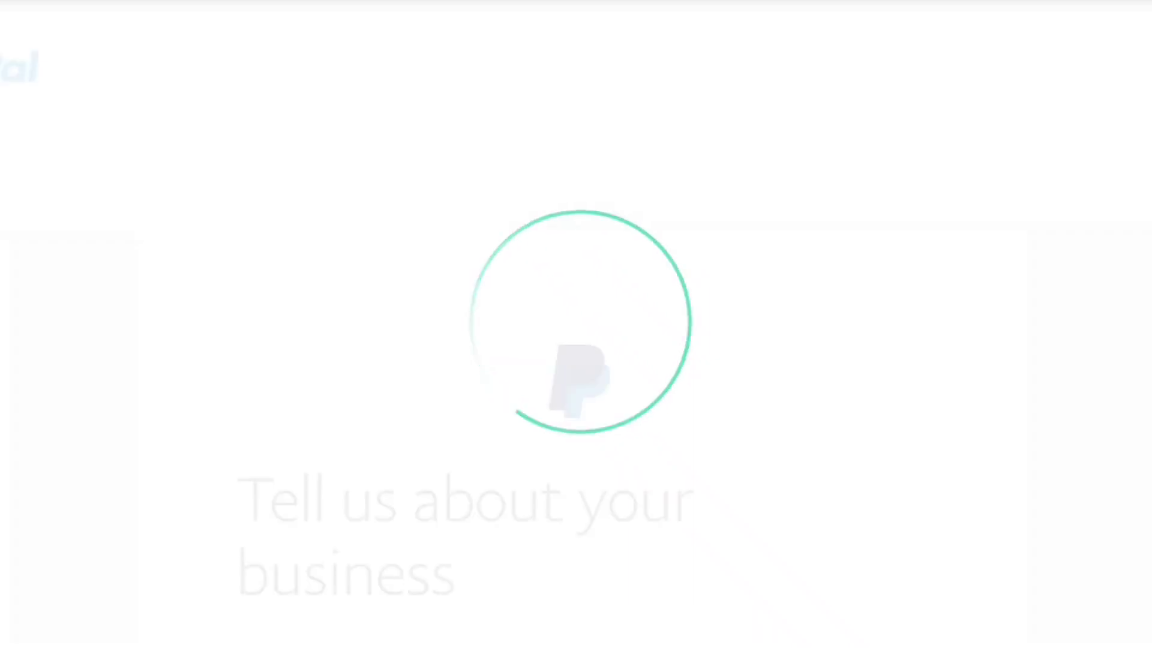
Scroll down the 'Tell us about your business' form to the Business details fields.
{"action": "scroll", "coordinate": [580, 372], "scroll_direction": "down", "scroll_amount": 4}
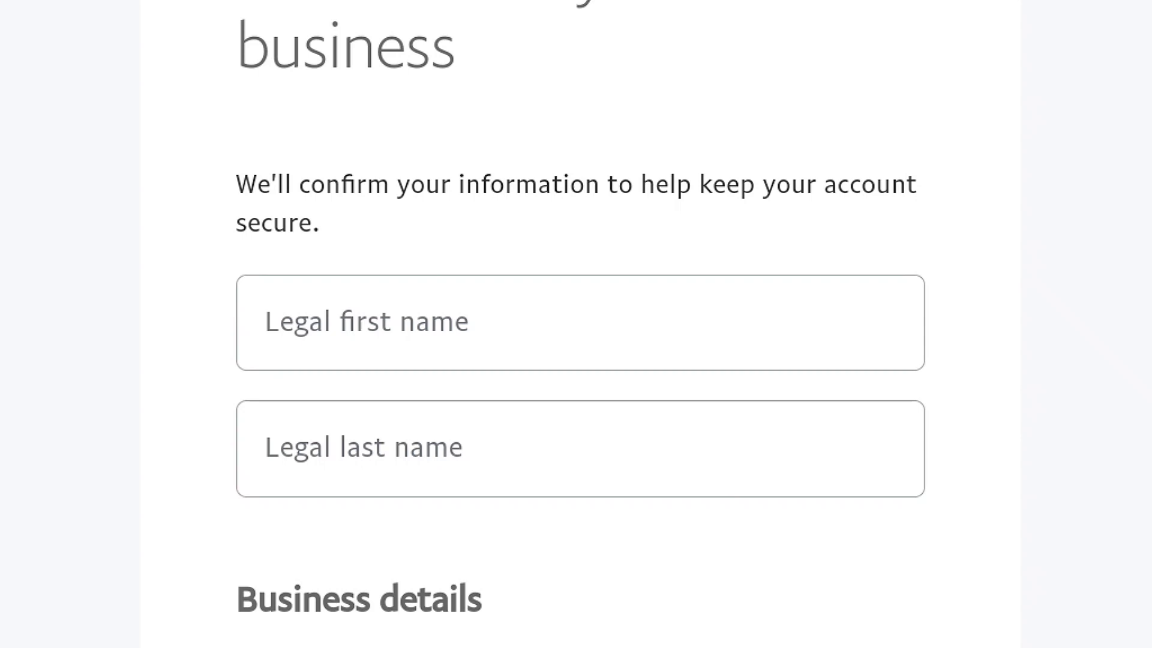
{"action": "scroll", "coordinate": [580, 324], "scroll_direction": "down", "scroll_amount": 3}
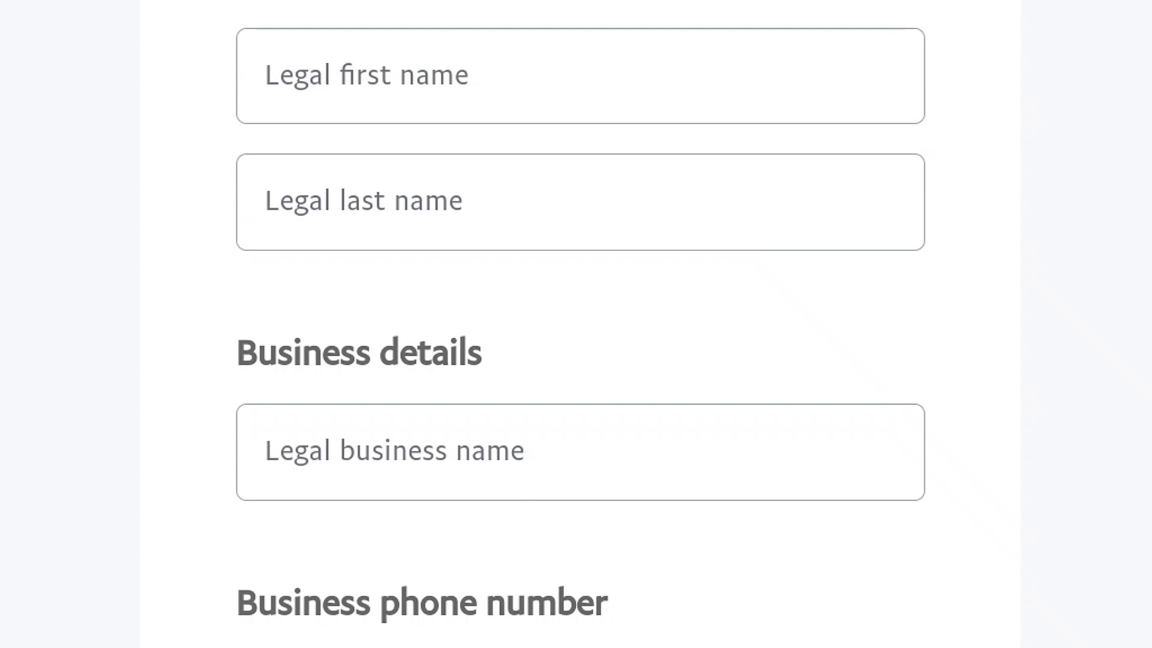
{"action": "scroll", "coordinate": [580, 324], "scroll_direction": "down", "scroll_amount": 3}
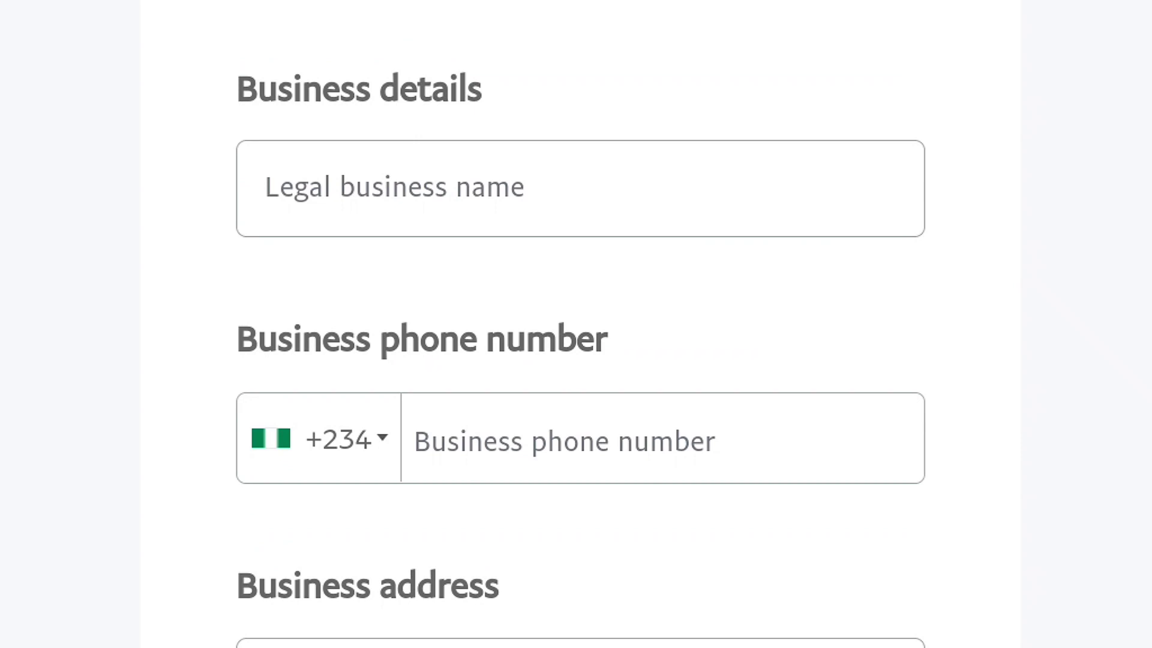
Type 'Kent Trading' as the legal business name, fixing the typos.
{"action": "left_click", "coordinate": [580, 189]}
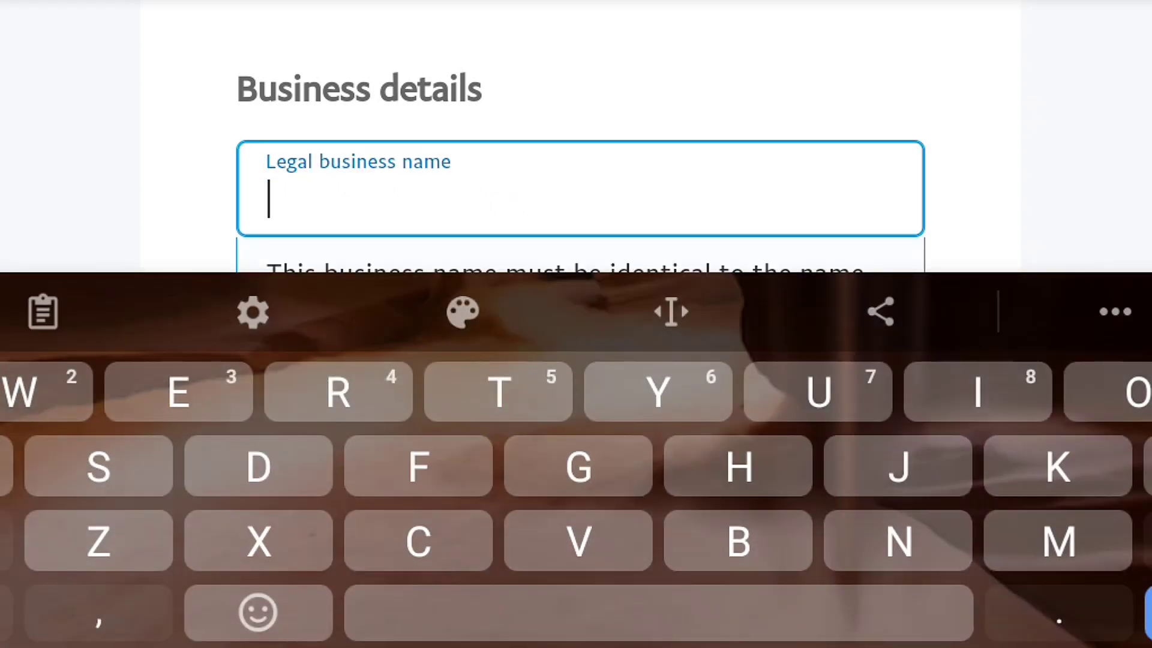
{"action": "key", "text": "shift"}
{"action": "type", "text": "Kent "}
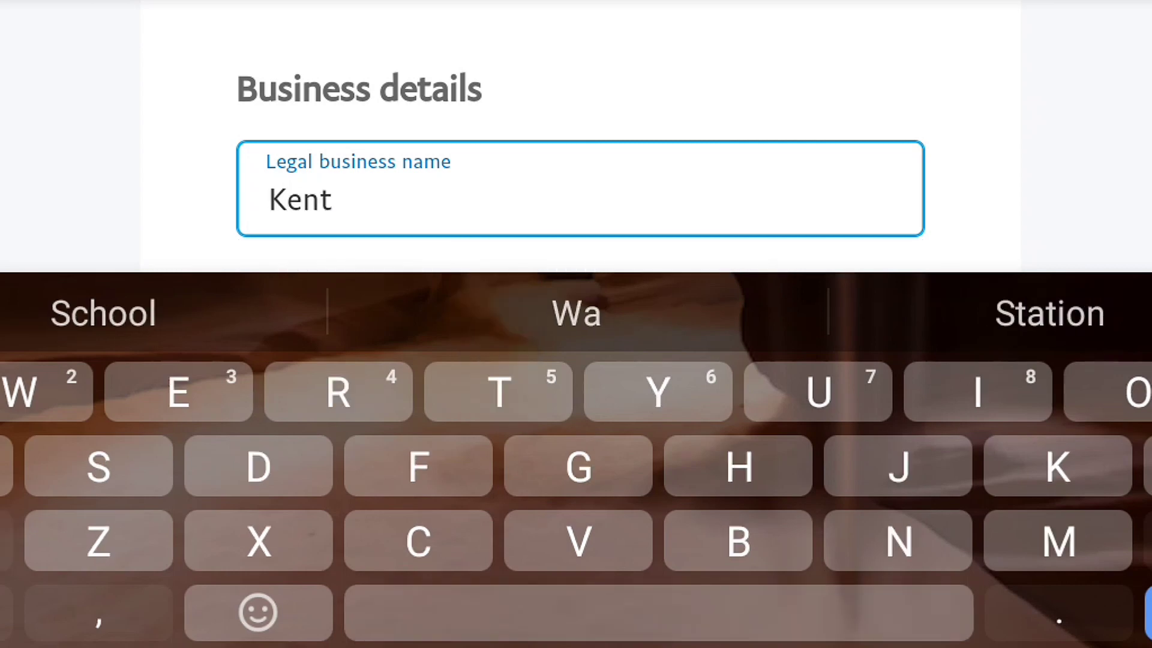
{"action": "type", "text": "Rl"}
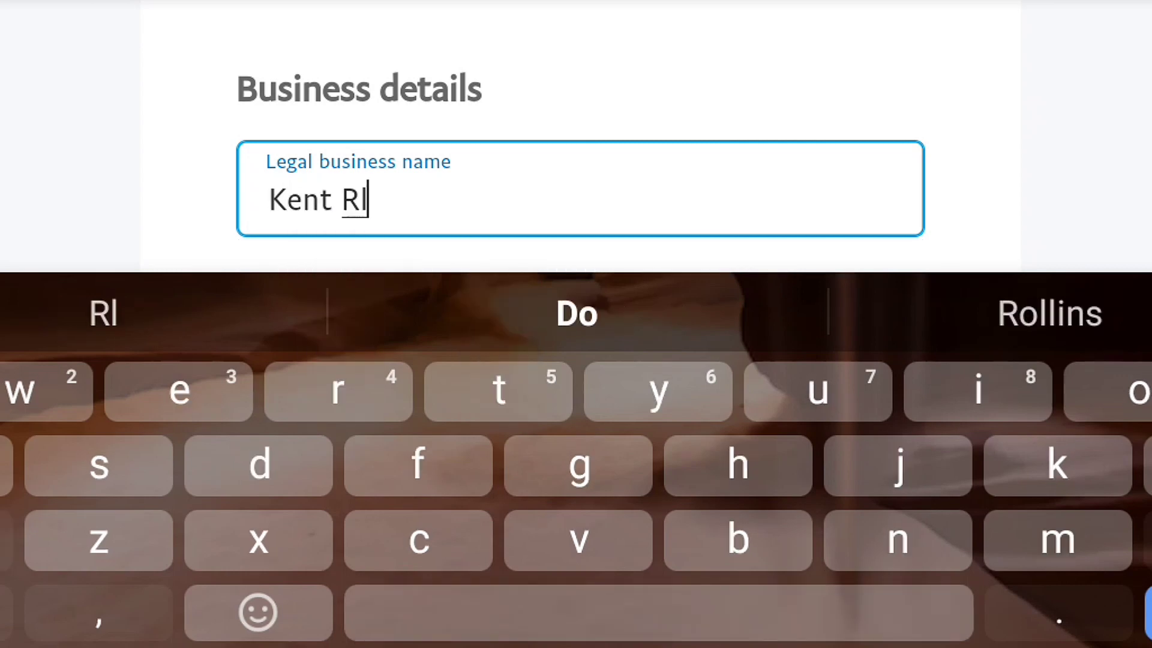
{"action": "type", "text": "Tr"}
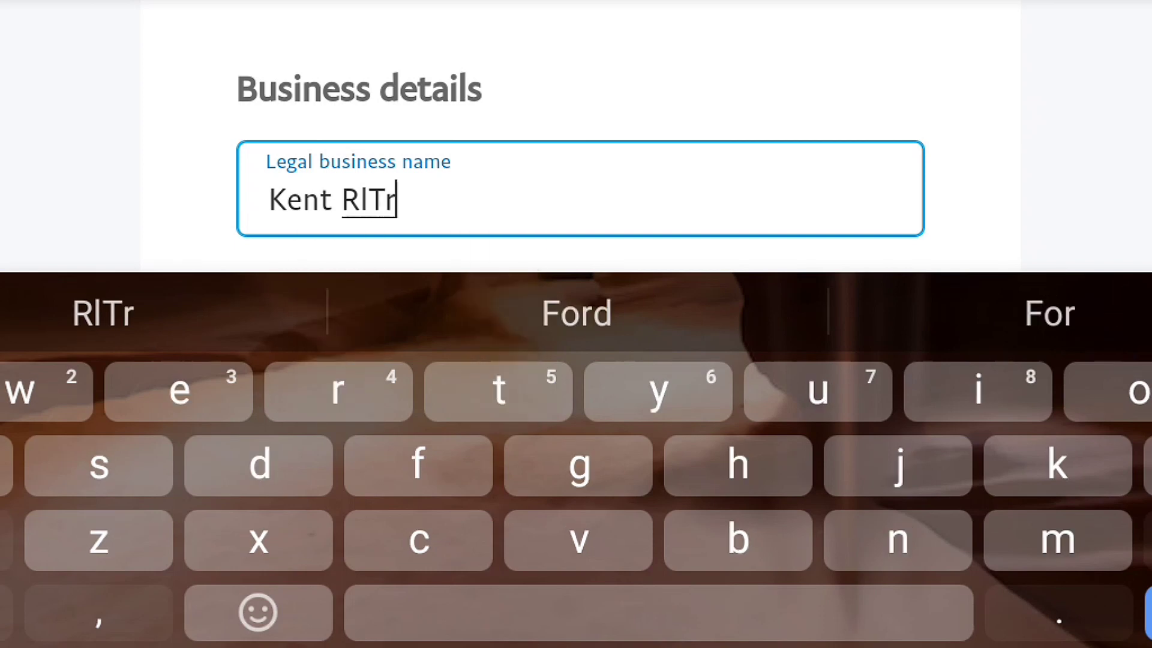
{"action": "key", "text": "BackSpace"}
{"action": "key", "text": "BackSpace"}
{"action": "key", "text": "BackSpace"}
{"action": "key", "text": "BackSpace"}
{"action": "key", "text": "BackSpace"}
{"action": "key", "text": "BackSpace"}
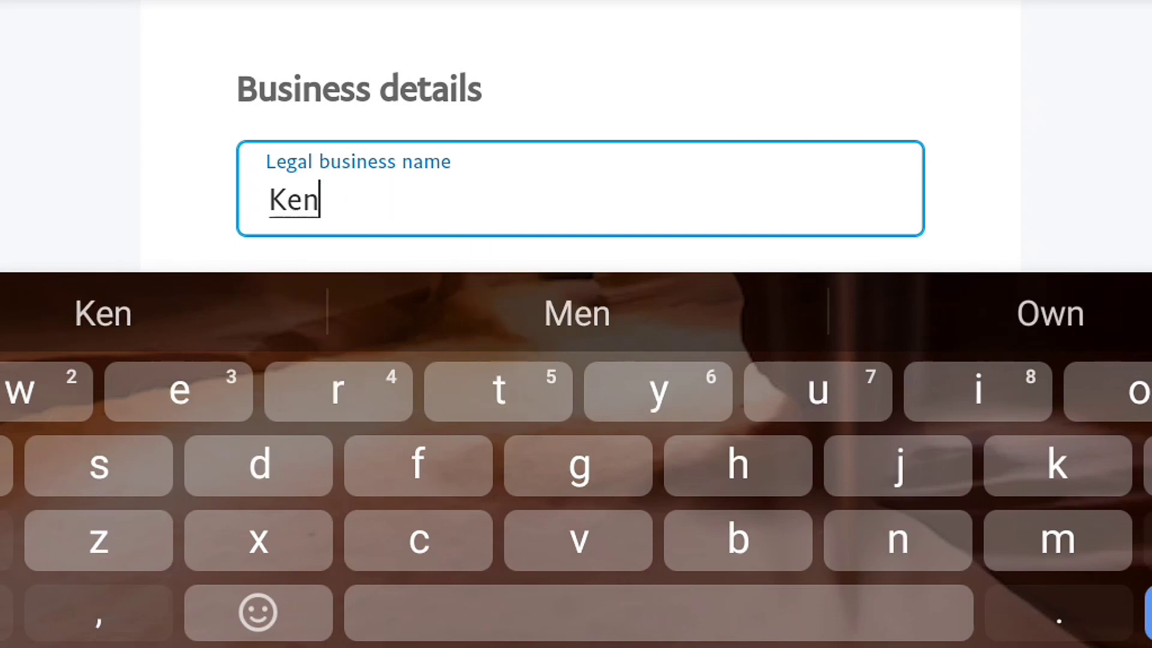
{"action": "type", "text": "r"}
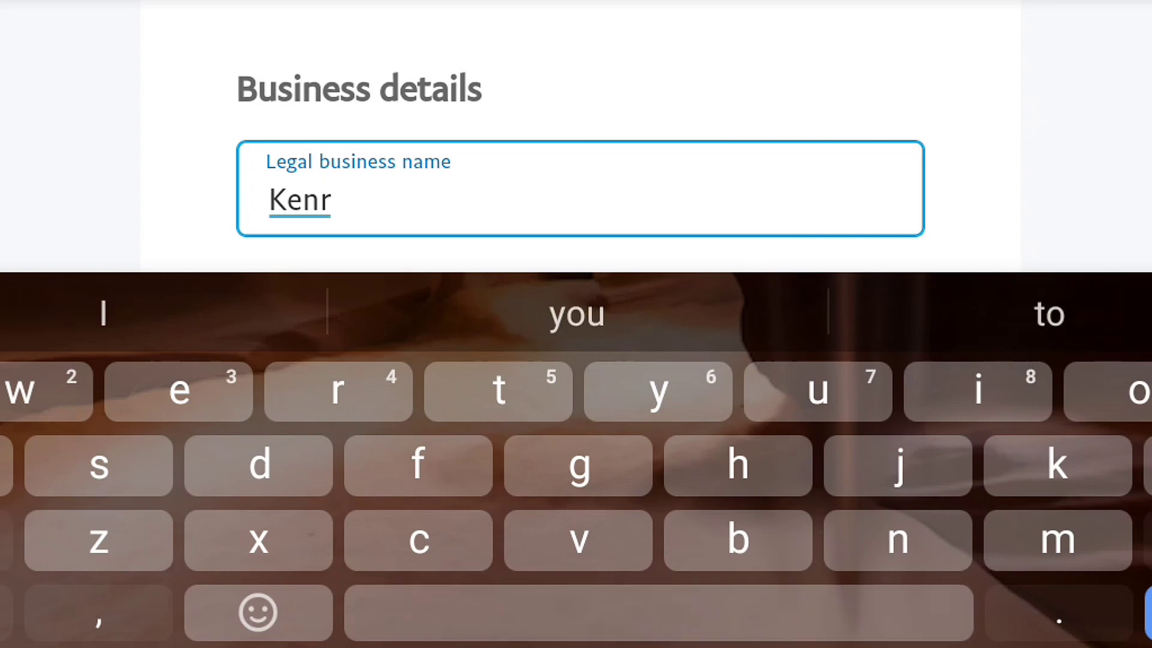
{"action": "key", "text": "BackSpace"}
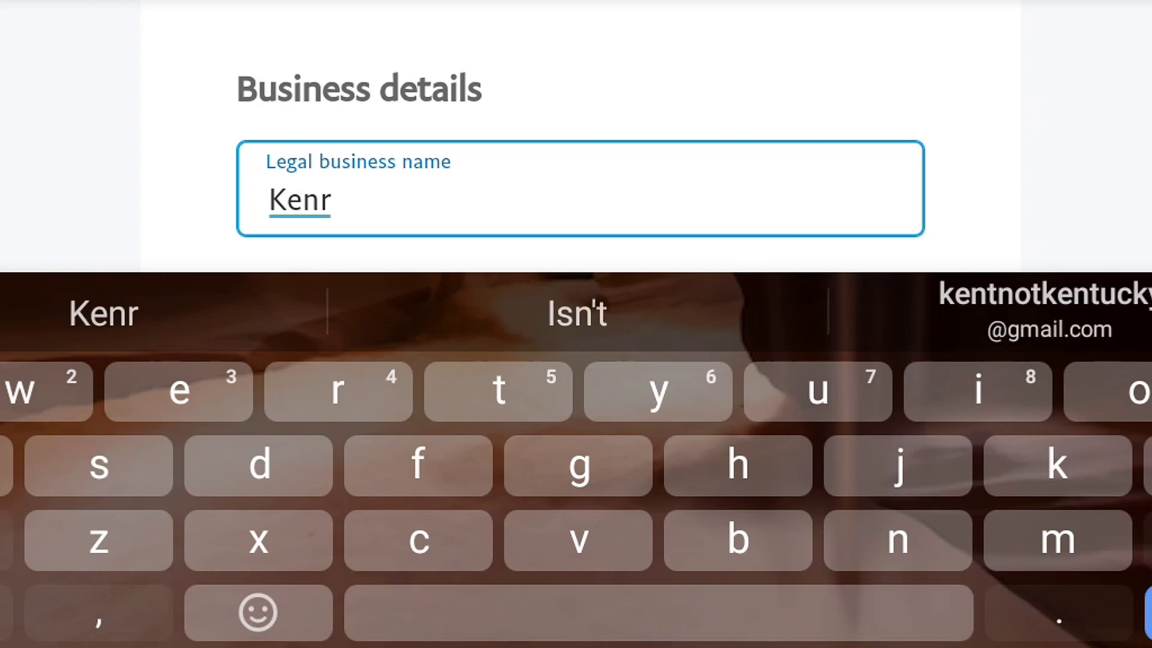
{"action": "key", "text": "BackSpace"}
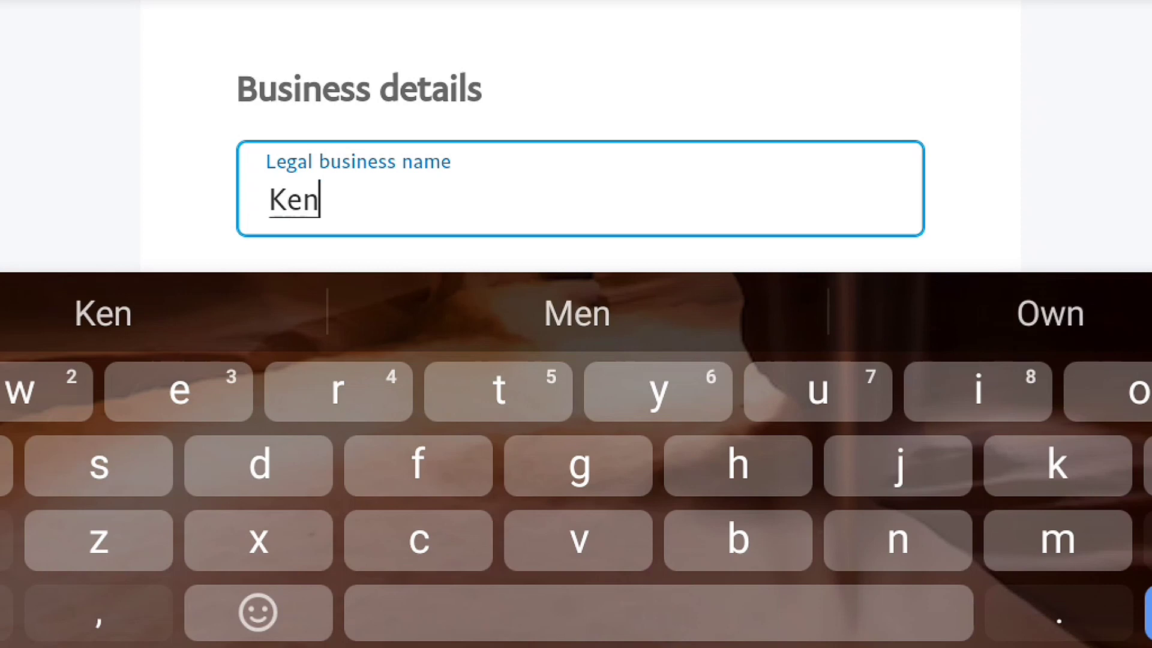
{"action": "type", "text": "t "}
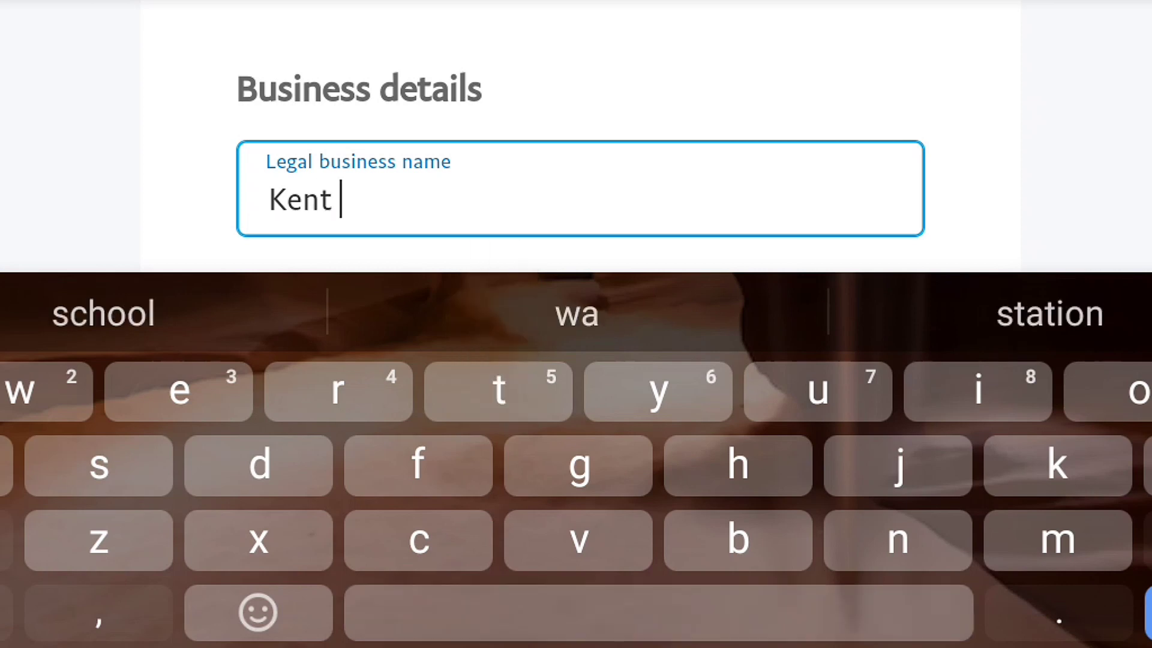
{"action": "type", "text": "T"}
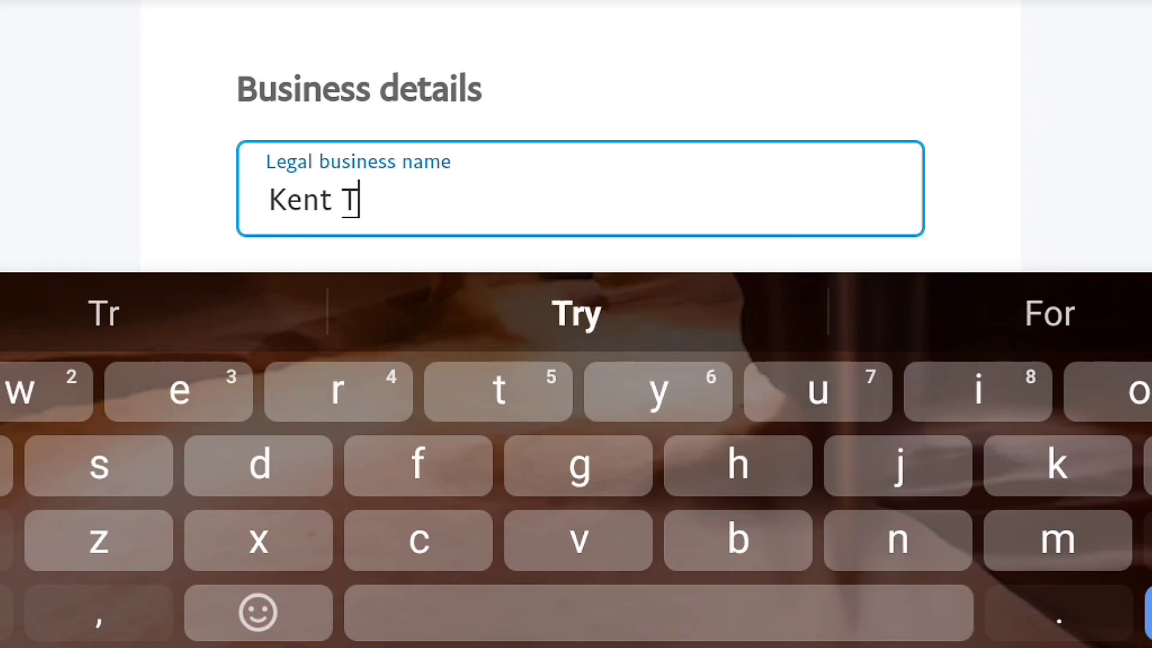
{"action": "type", "text": "rading"}
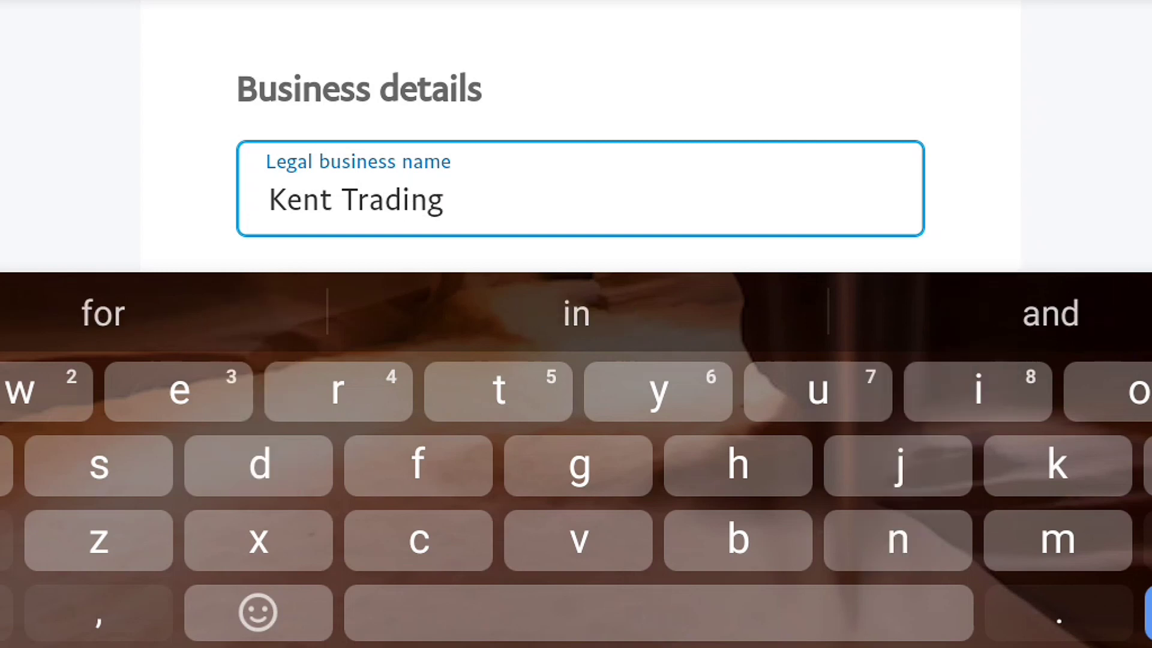
{"action": "key", "text": "Escape"}
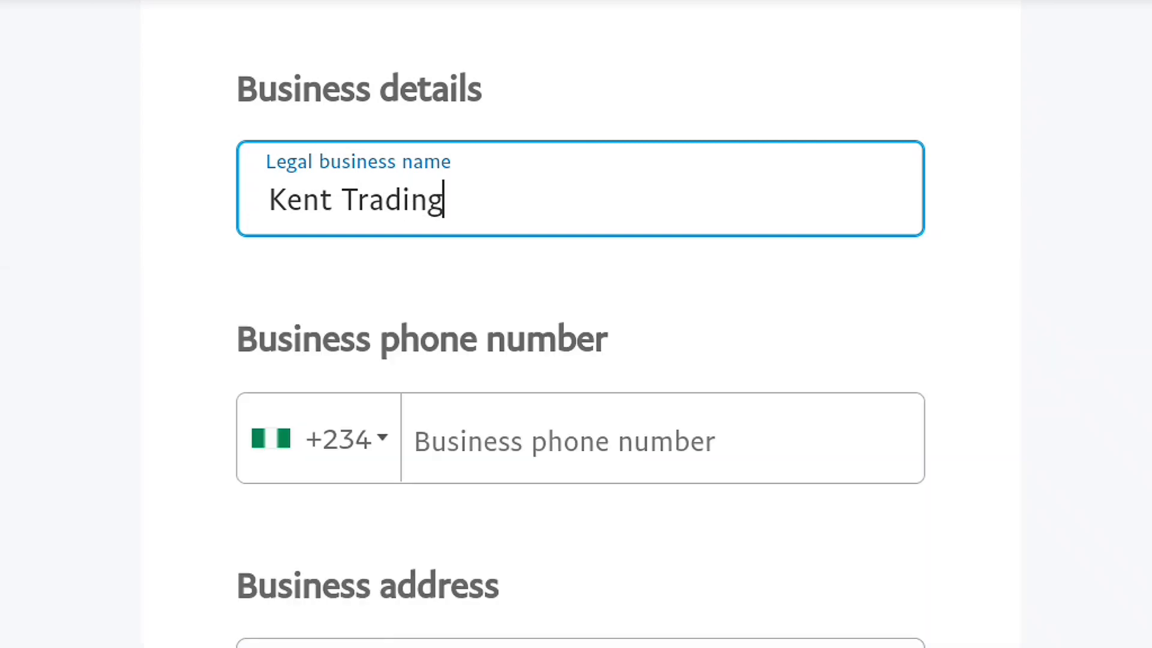
Tick the User Agreement and Privacy Statement checkbox and choose Agree and Continue.
{"action": "scroll", "coordinate": [580, 324], "scroll_direction": "down", "scroll_amount": 8}
{"action": "scroll", "coordinate": [580, 324], "scroll_direction": "down", "scroll_amount": 7}
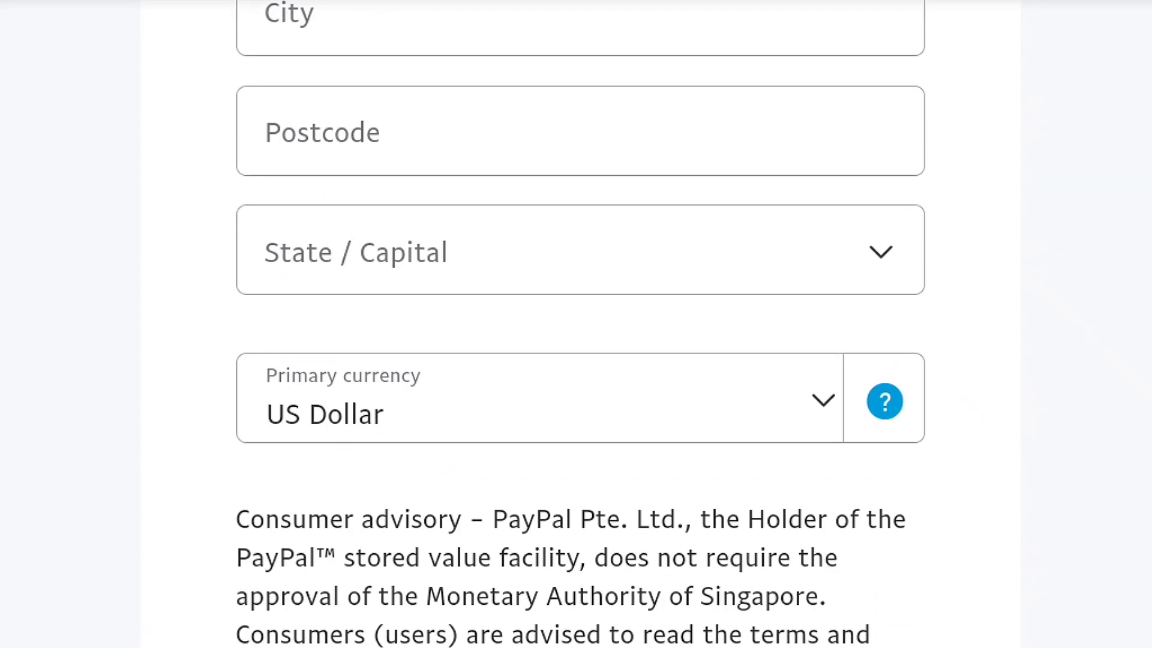
{"action": "scroll", "coordinate": [580, 324], "scroll_direction": "down", "scroll_amount": 8}
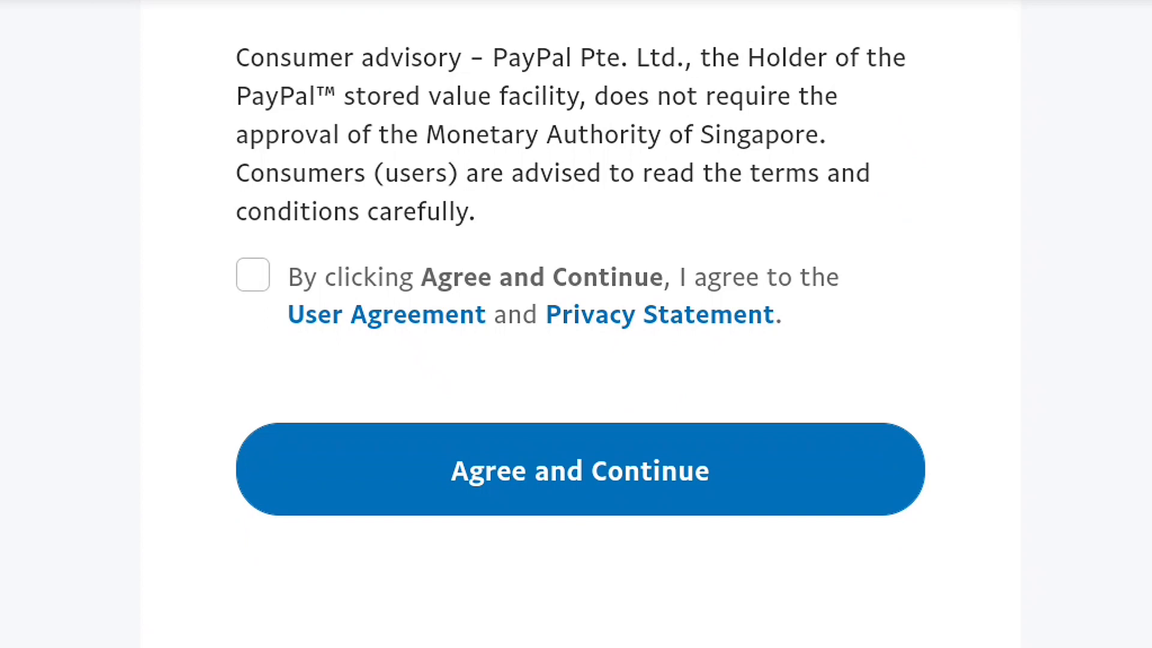
{"action": "scroll", "coordinate": [580, 324], "scroll_direction": "up", "scroll_amount": 10}
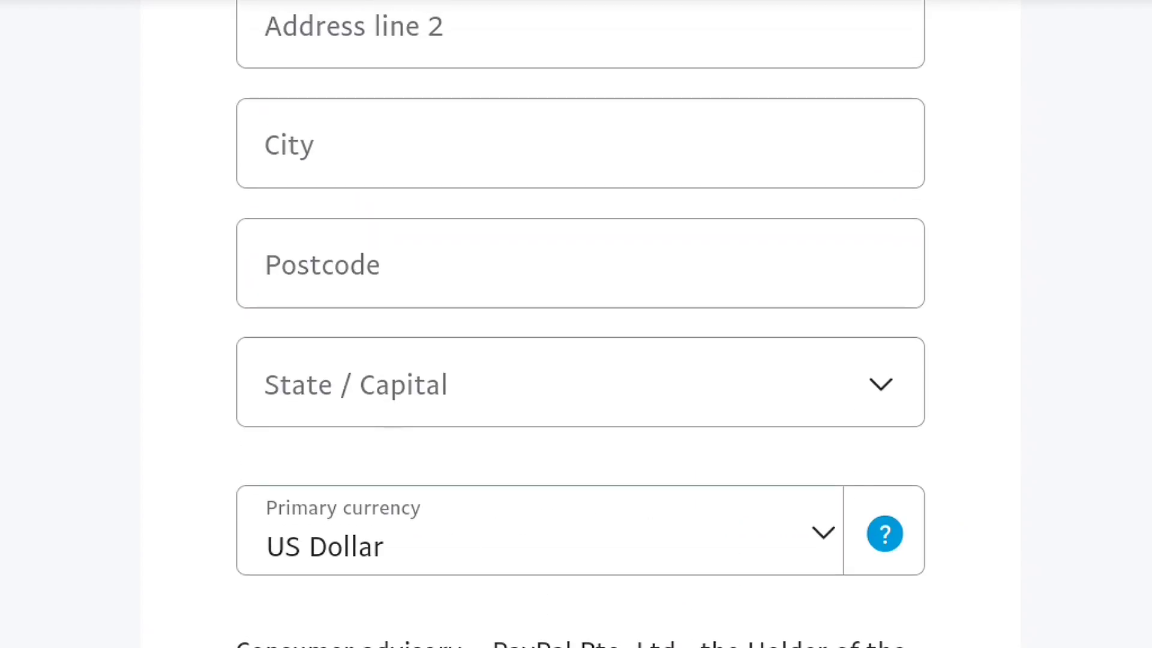
{"action": "scroll", "coordinate": [580, 324], "scroll_direction": "down", "scroll_amount": 10}
{"action": "scroll", "coordinate": [580, 323], "scroll_direction": "up", "scroll_amount": 5}
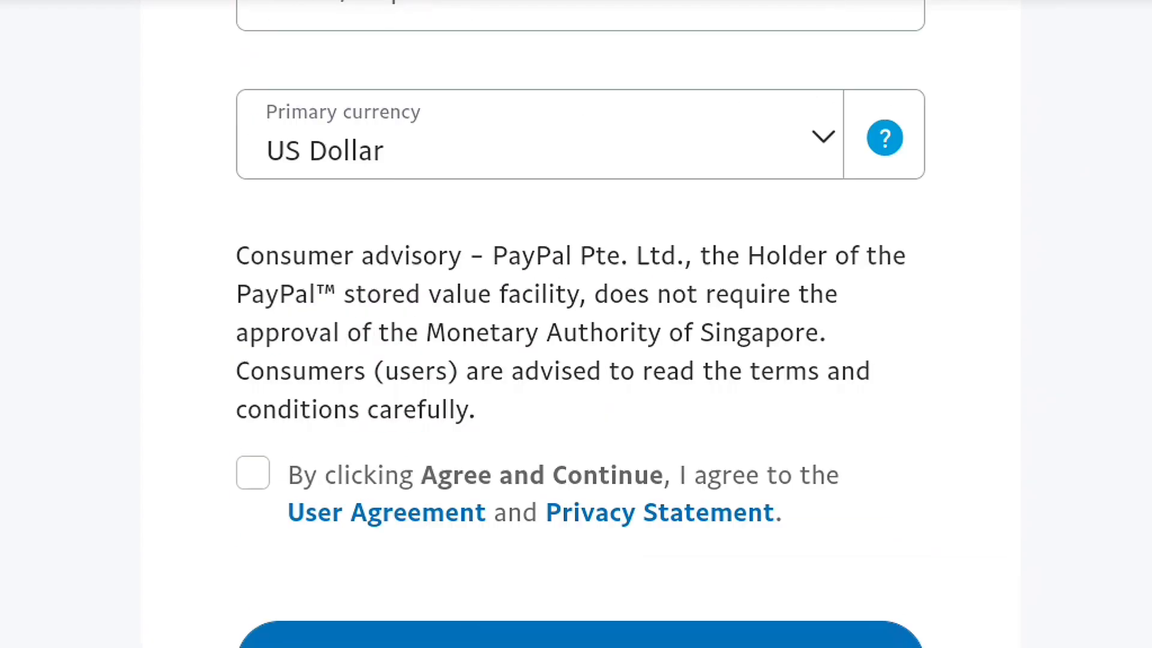
{"action": "scroll", "coordinate": [580, 324], "scroll_direction": "up", "scroll_amount": 8}
{"action": "scroll", "coordinate": [580, 324], "scroll_direction": "up", "scroll_amount": 9}
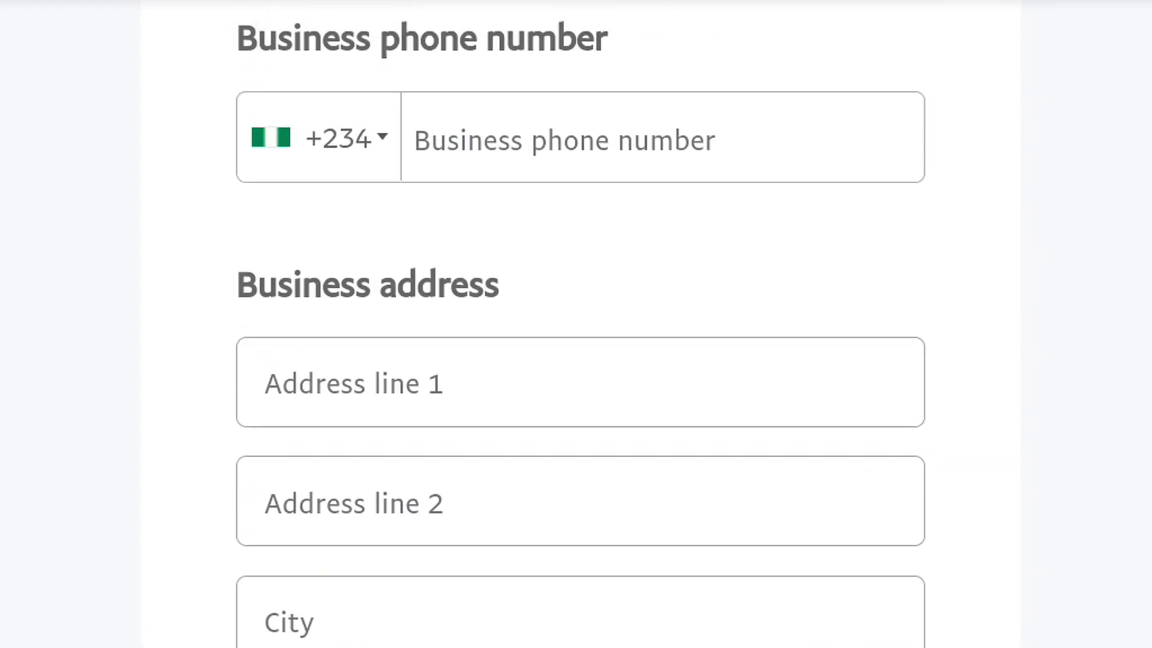
{"action": "scroll", "coordinate": [580, 324], "scroll_direction": "up", "scroll_amount": 6}
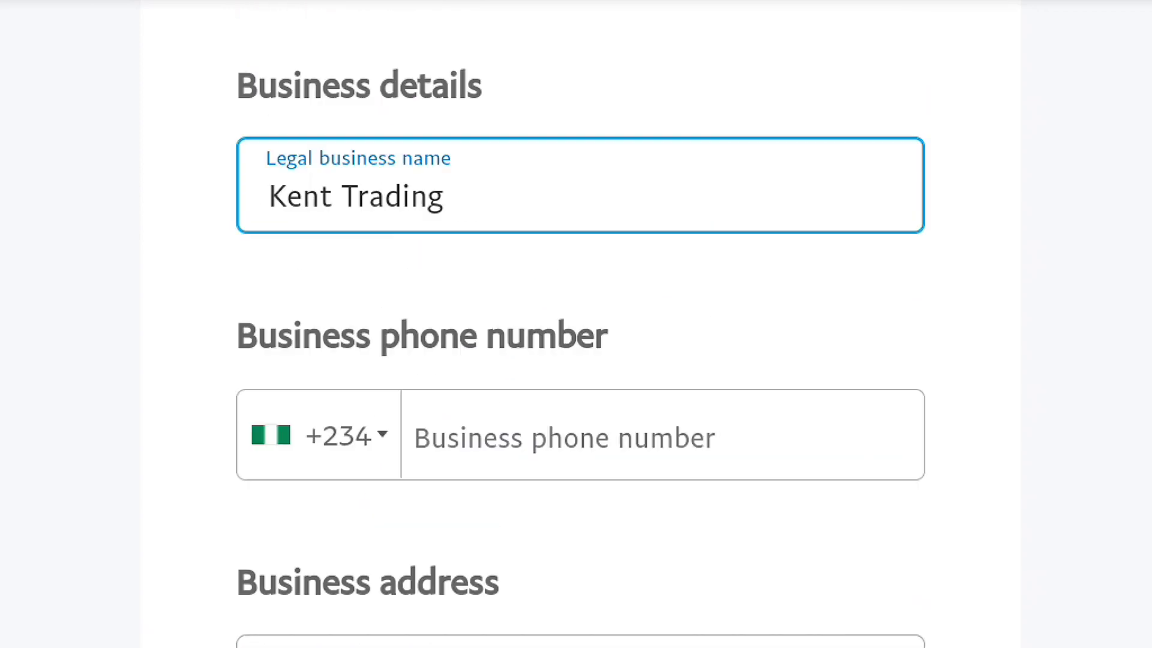
{"action": "scroll", "coordinate": [580, 324], "scroll_direction": "up", "scroll_amount": 3}
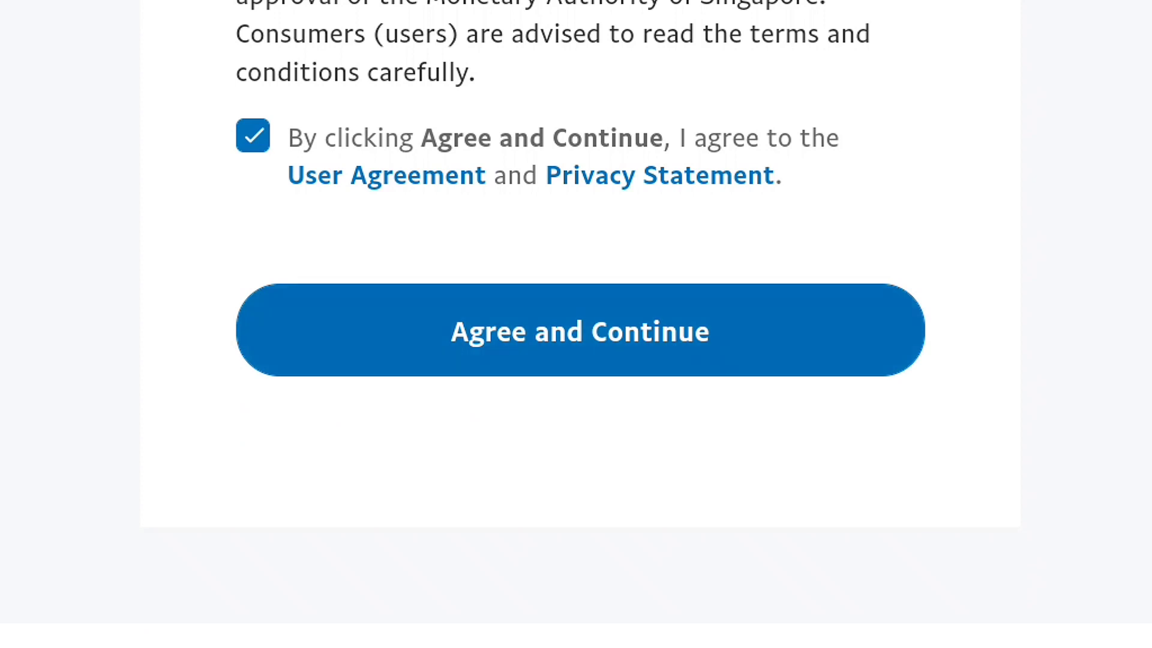
{"action": "left_click", "coordinate": [580, 331]}
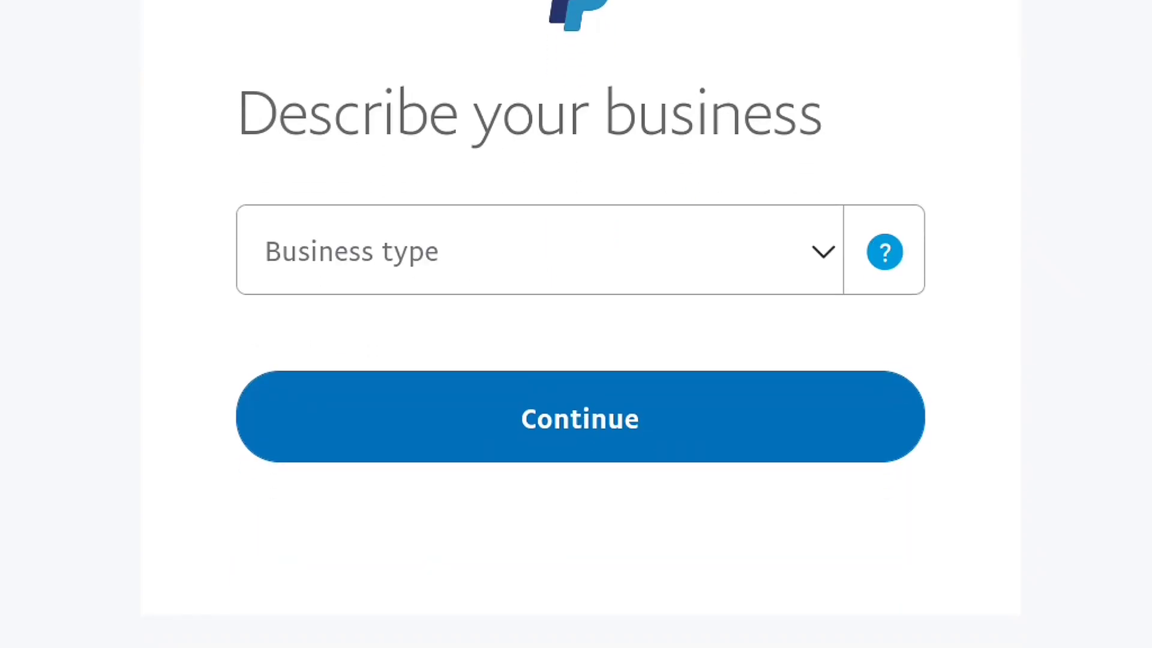
Set the business type to Corporation with Nigeria as country of incorporation.
{"action": "left_click", "coordinate": [539, 250]}
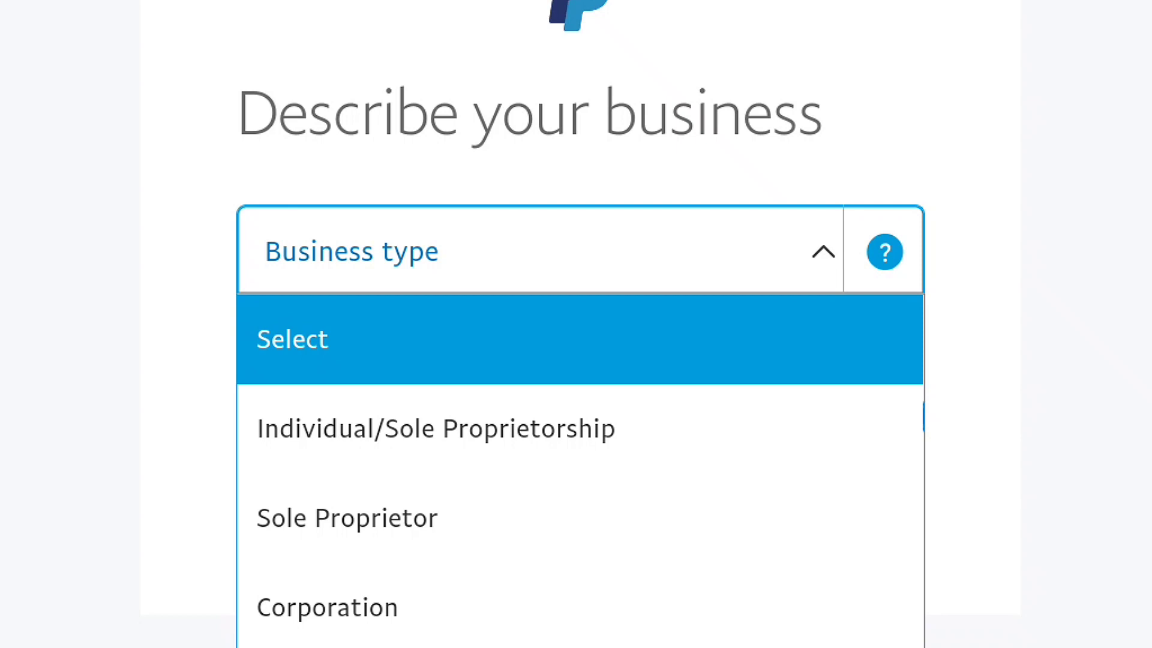
{"action": "left_click", "coordinate": [328, 607]}
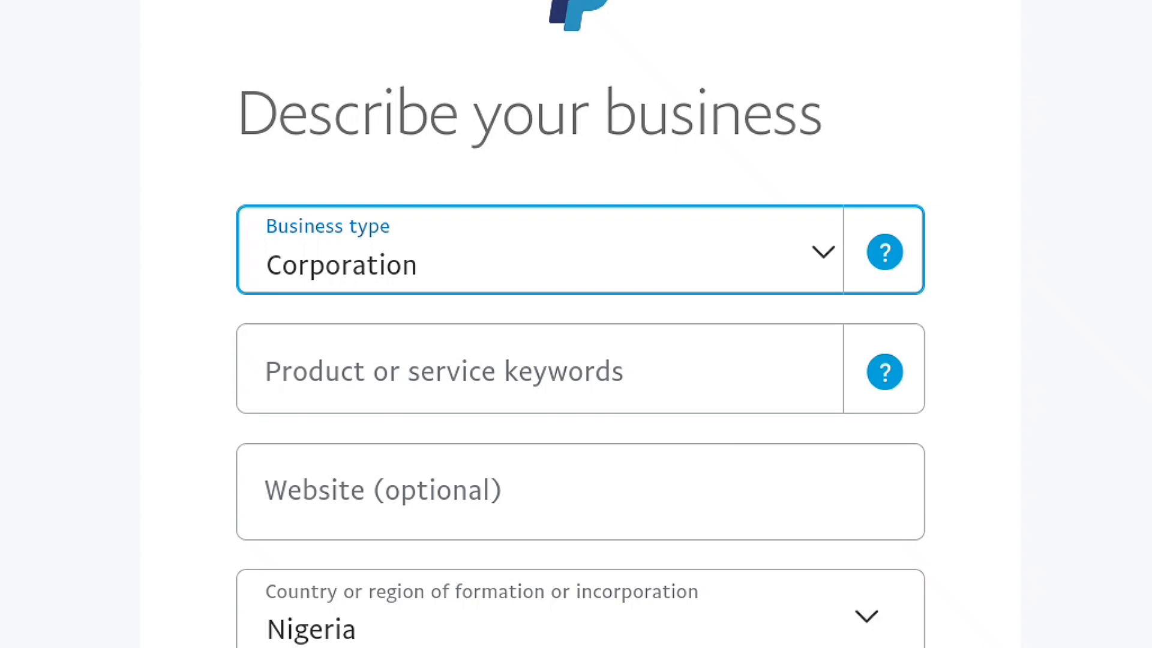
{"action": "left_click", "coordinate": [580, 616]}
{"action": "scroll", "coordinate": [580, 372], "scroll_direction": "down", "scroll_amount": 3}
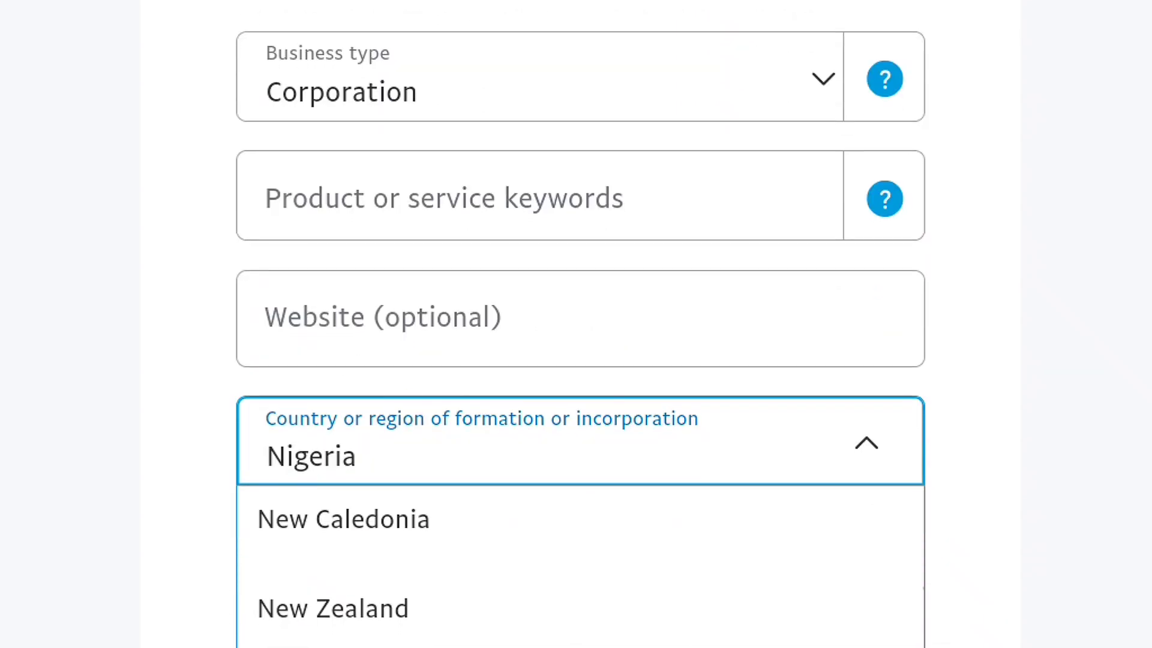
Enter 'Shoe stores' and select the 'Shoe Stores' product or service keyword.
{"action": "left_click", "coordinate": [540, 197]}
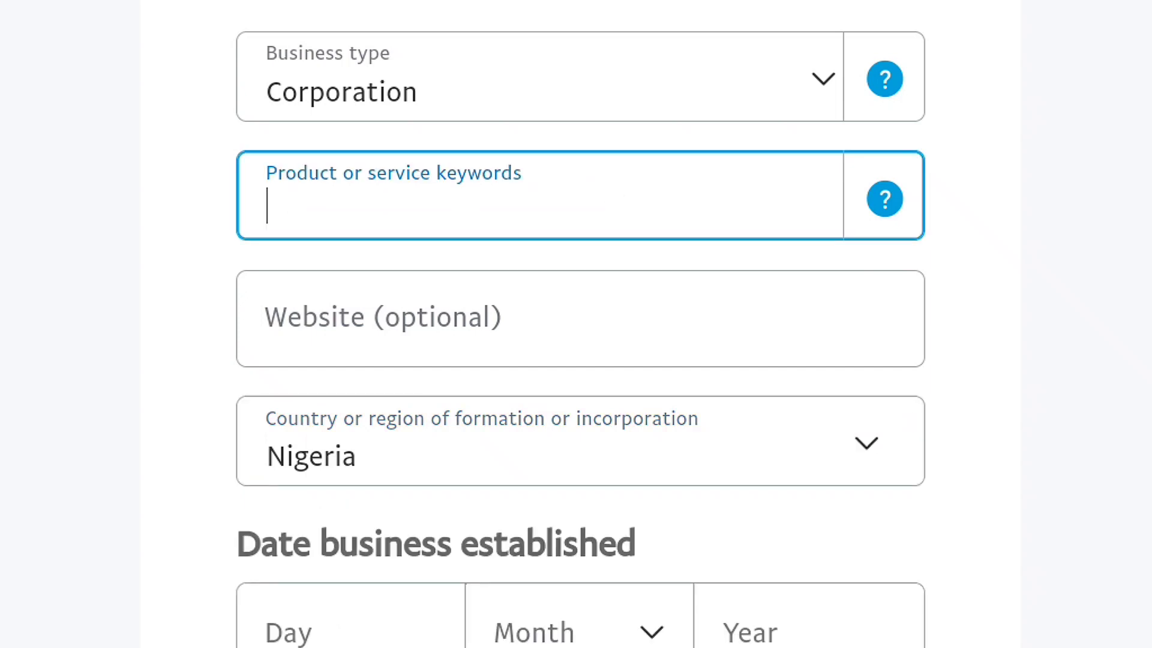
{"action": "left_click", "coordinate": [972, 255]}
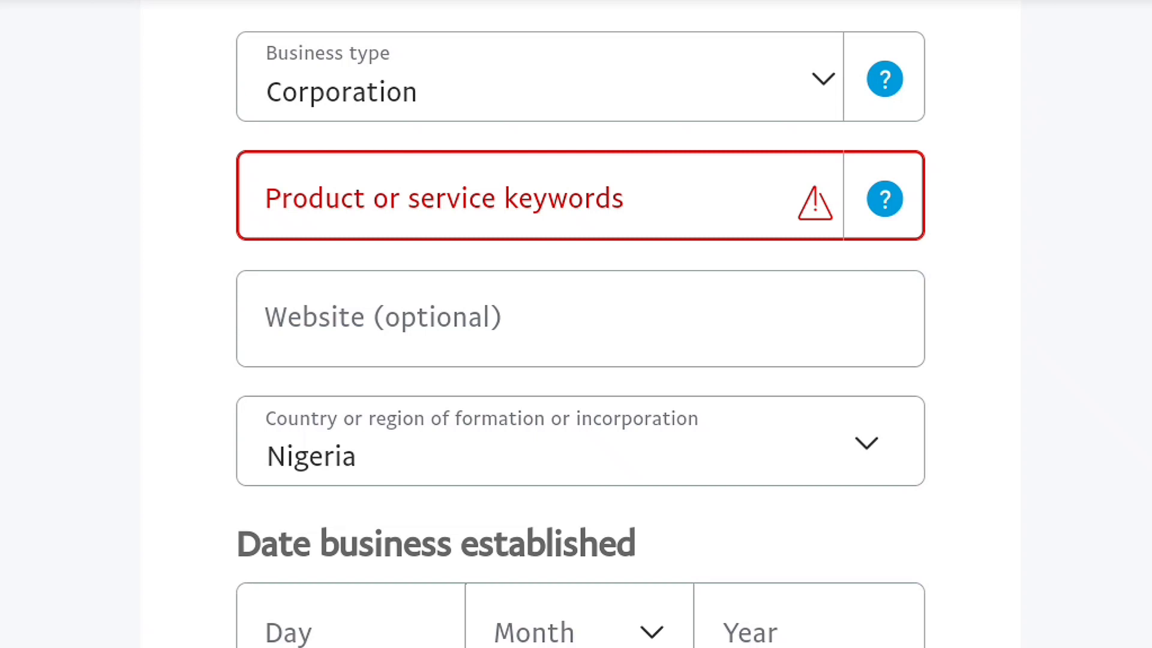
{"action": "left_click", "coordinate": [444, 198]}
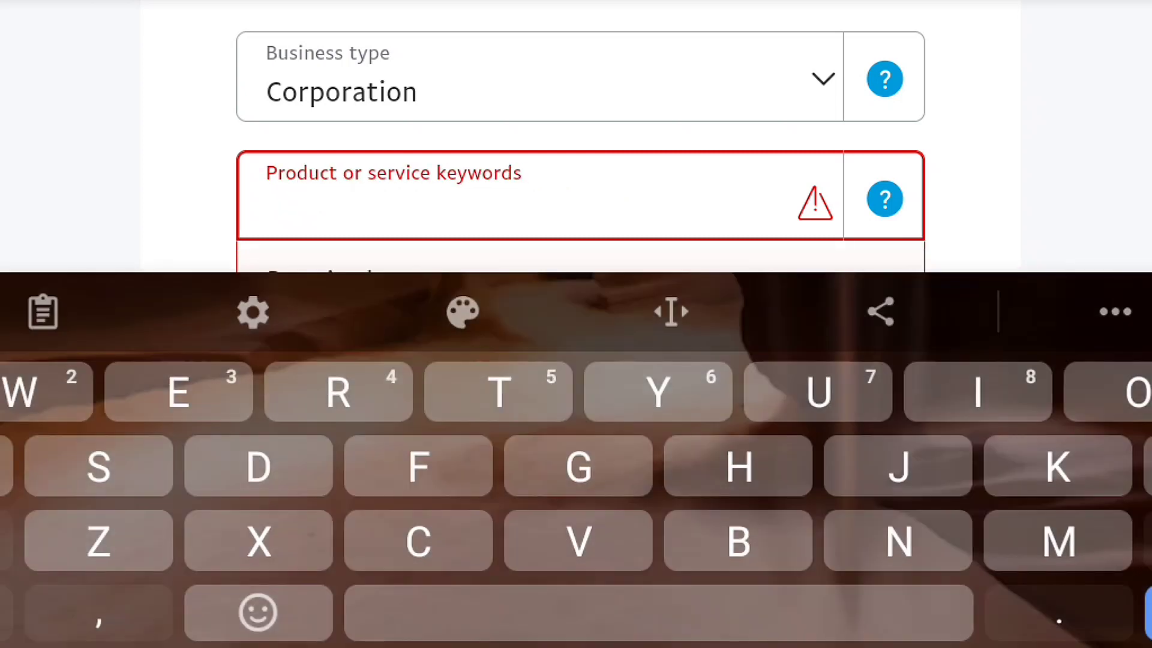
{"action": "type", "text": "Se"}
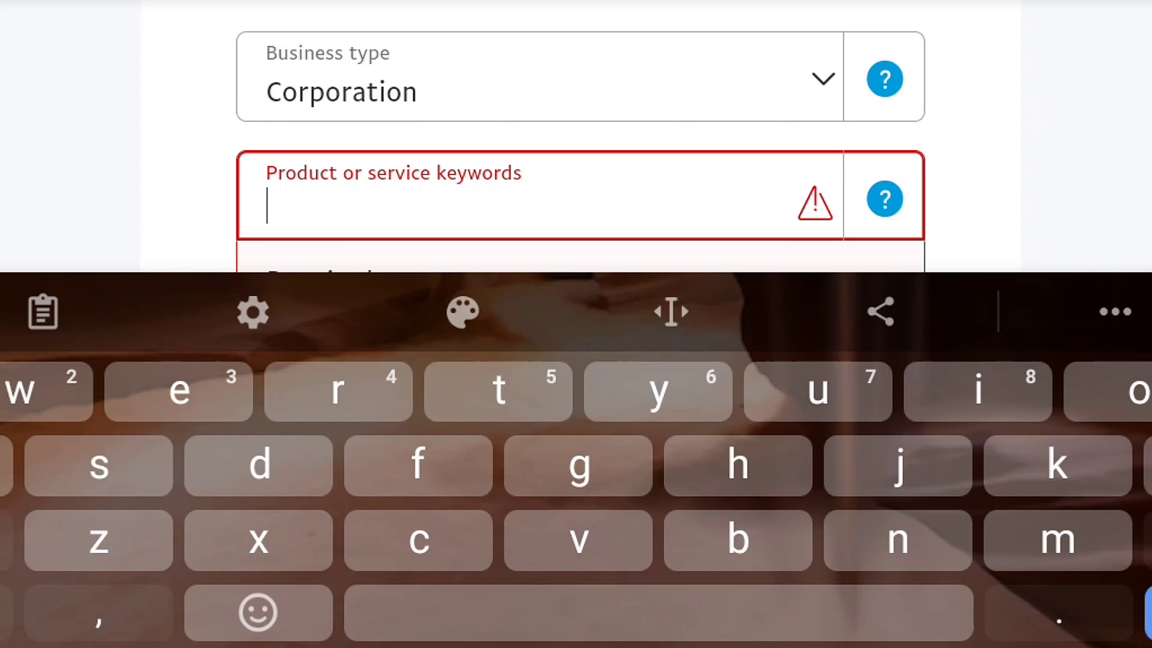
{"action": "type", "text": "ho"}
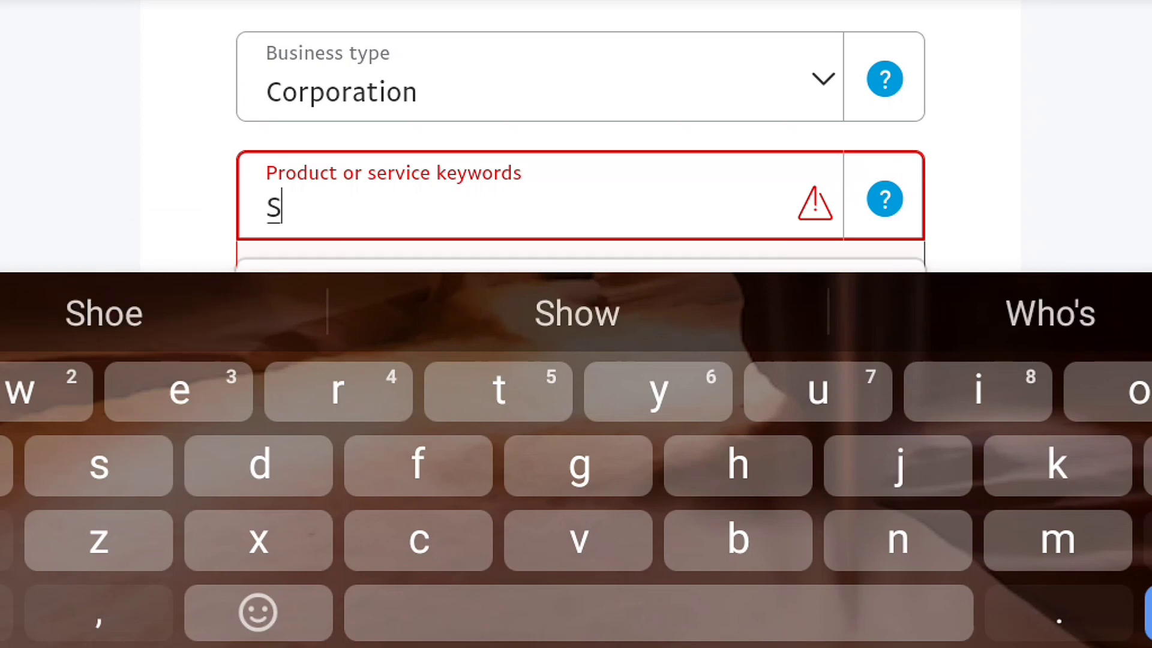
{"action": "type", "text": "h"}
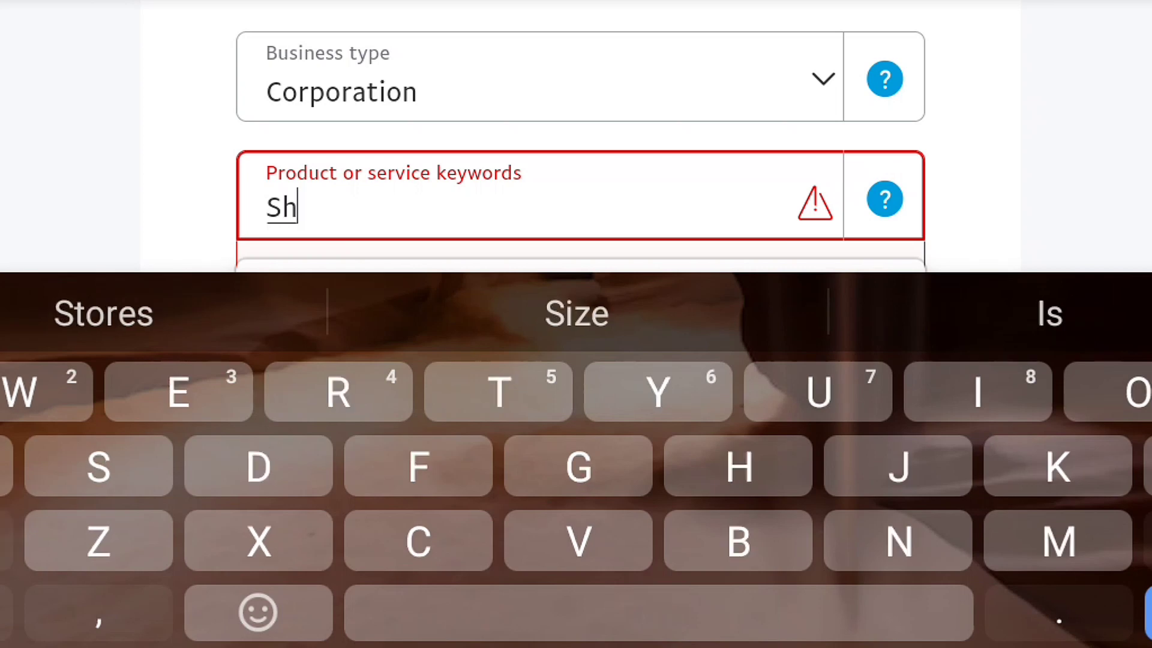
{"action": "type", "text": "oe"}
{"action": "key", "text": "Escape"}
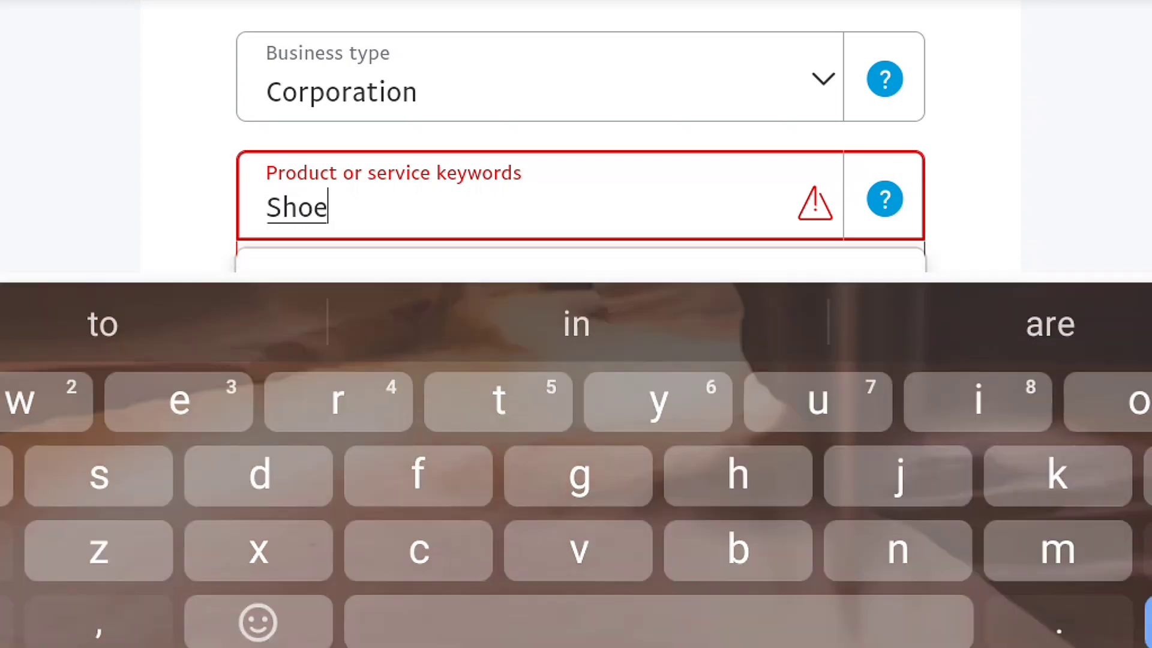
{"action": "type", "text": "stores"}
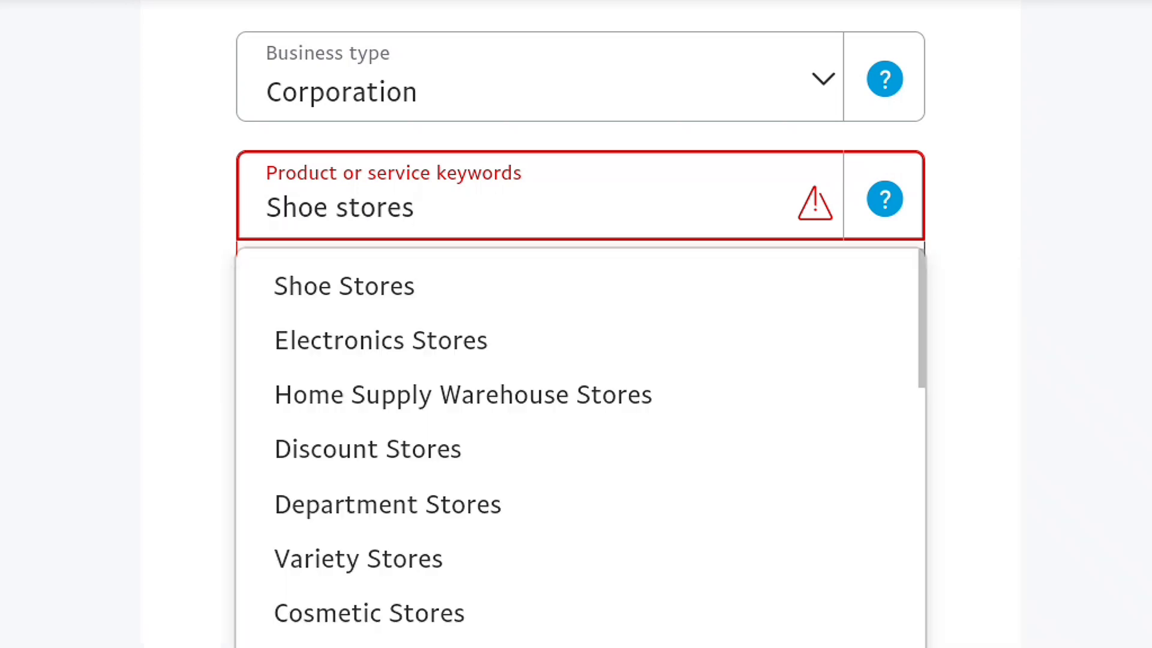
{"action": "scroll", "coordinate": [580, 384], "scroll_direction": "down", "scroll_amount": 3}
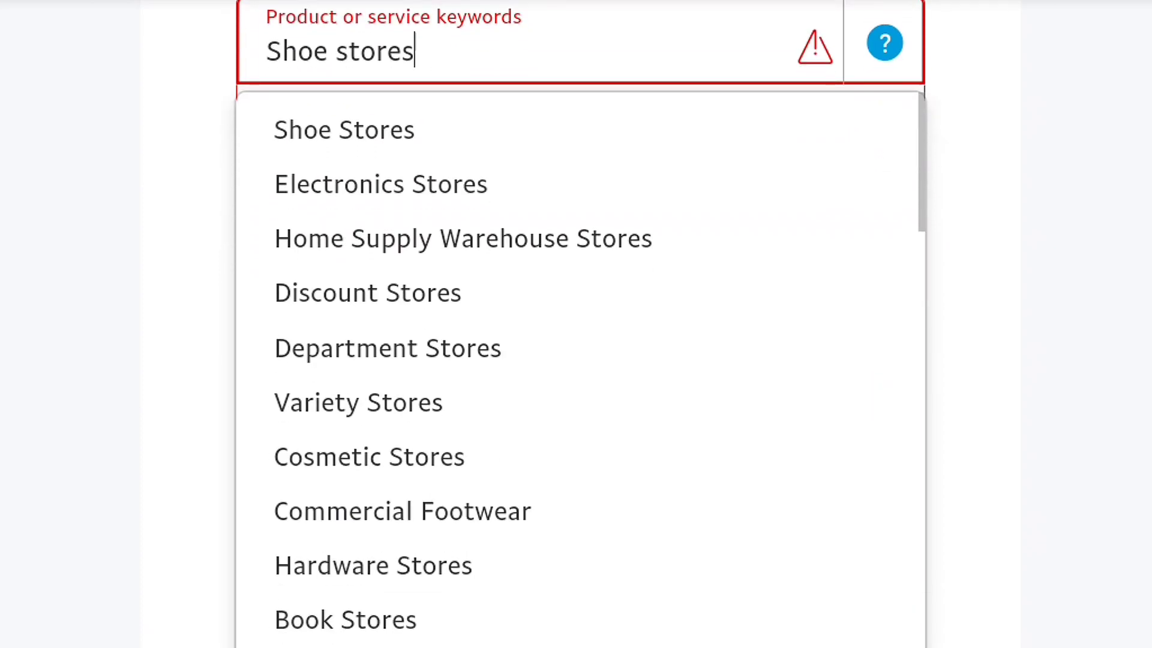
{"action": "left_click", "coordinate": [344, 130]}
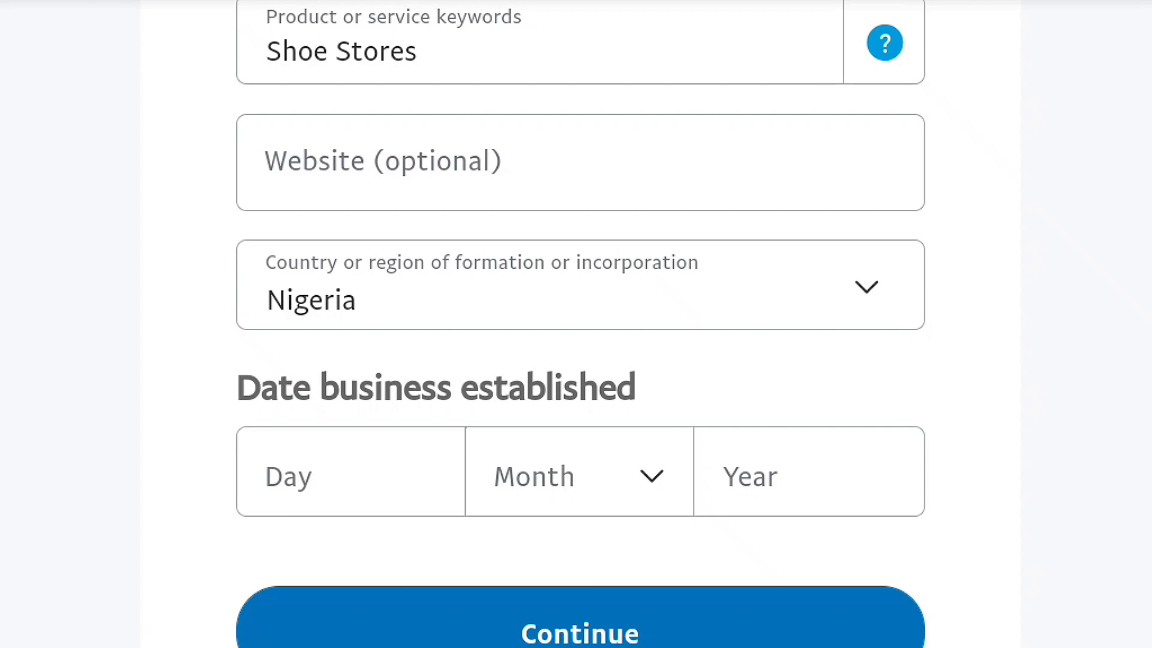
Enter 21 February 1998 as the date established and continue.
{"action": "left_click", "coordinate": [351, 472]}
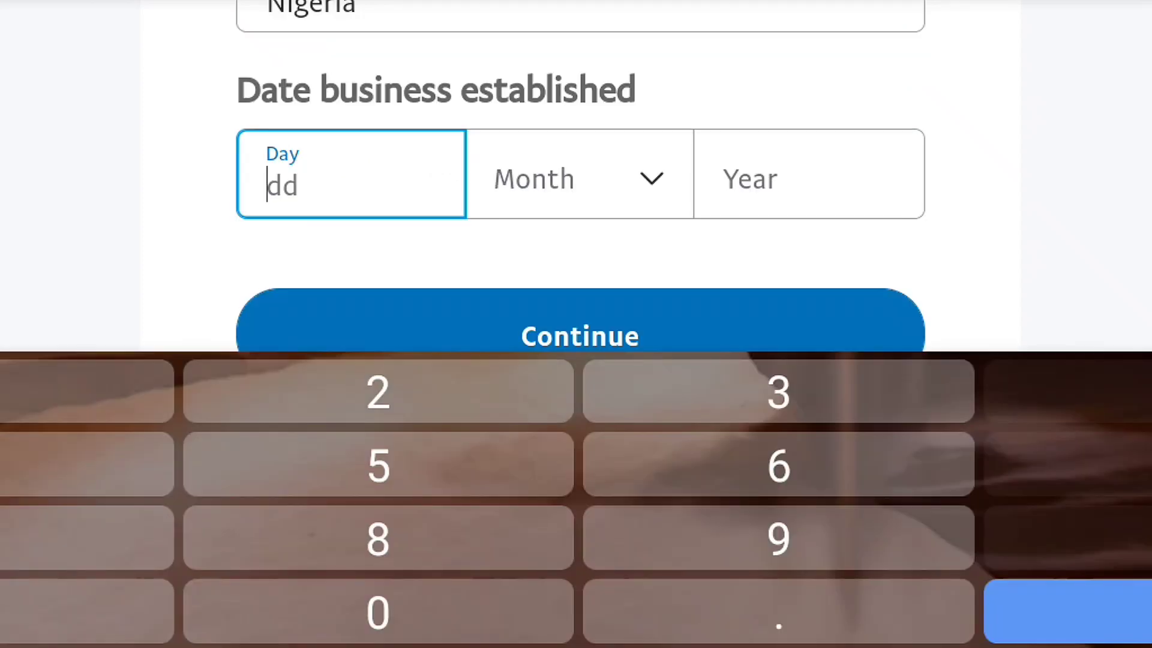
{"action": "type", "text": "21"}
{"action": "left_click", "coordinate": [579, 179]}
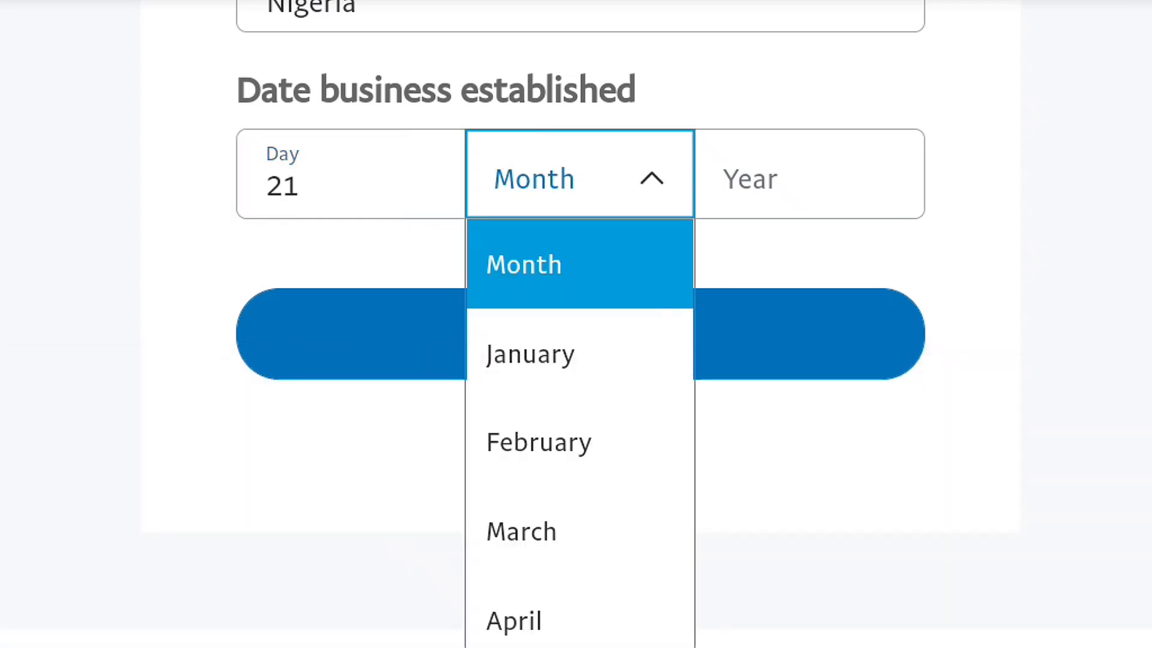
{"action": "left_click", "coordinate": [539, 443]}
{"action": "left_click", "coordinate": [816, 178]}
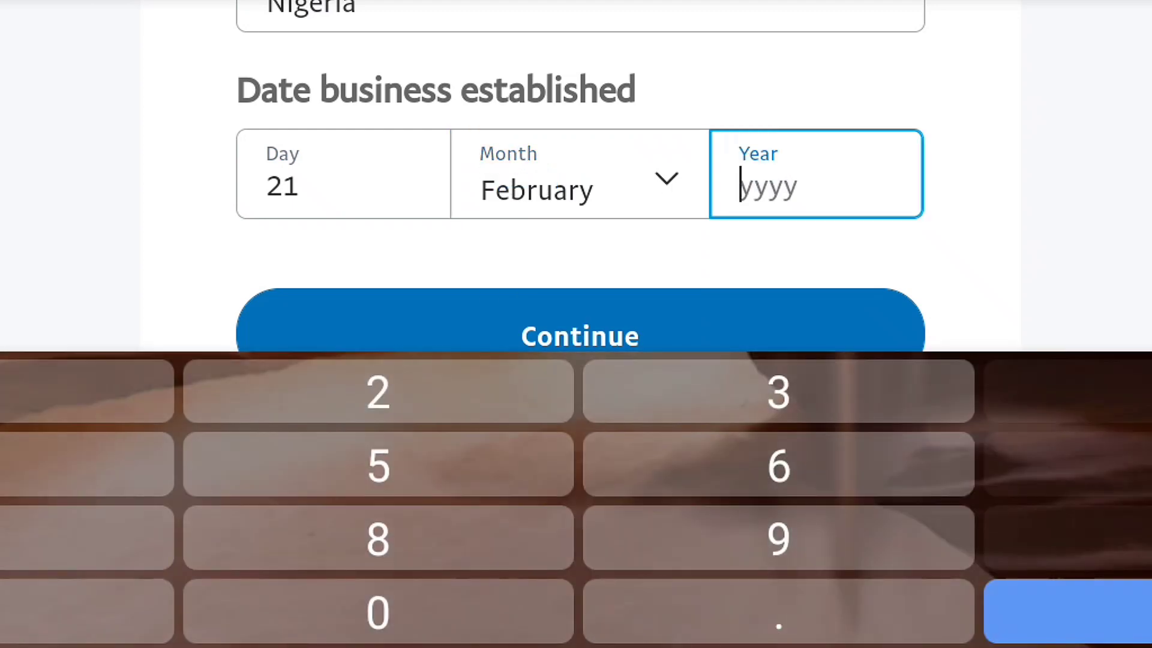
{"action": "type", "text": "1998"}
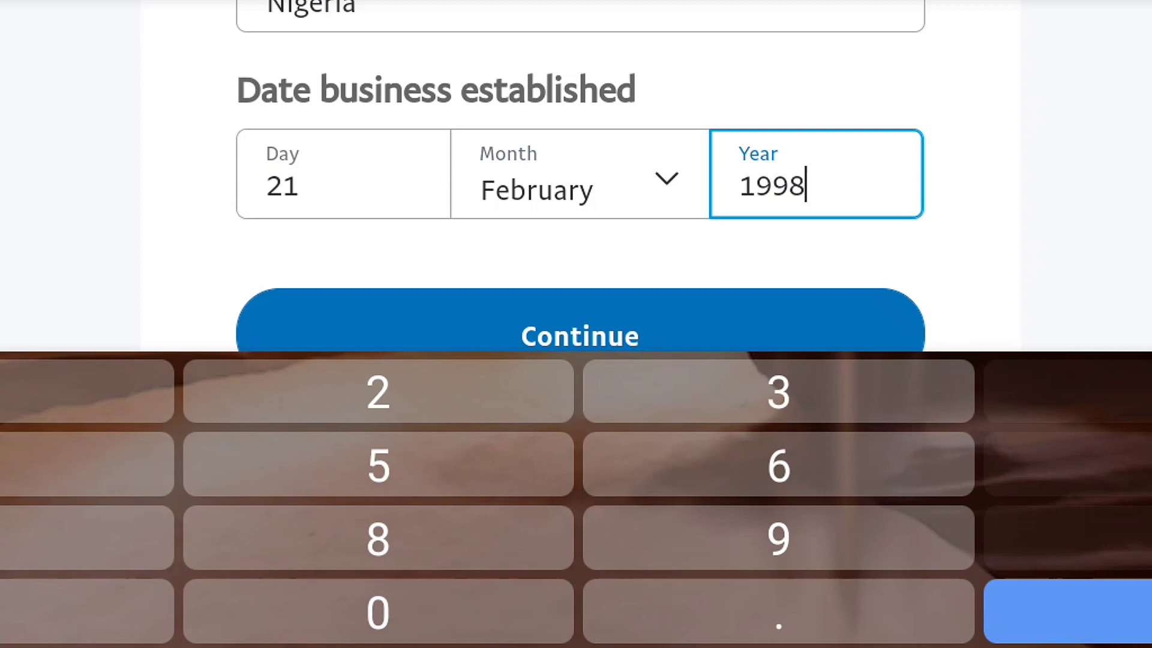
{"action": "key", "text": "Return"}
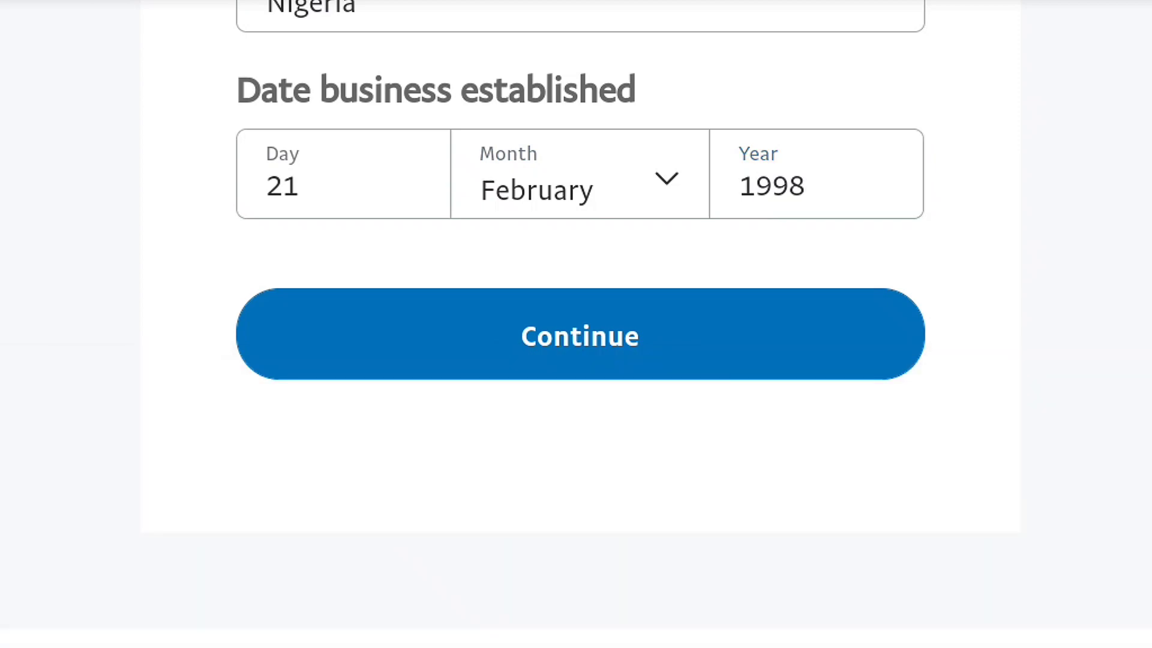
{"action": "left_click", "coordinate": [580, 335]}
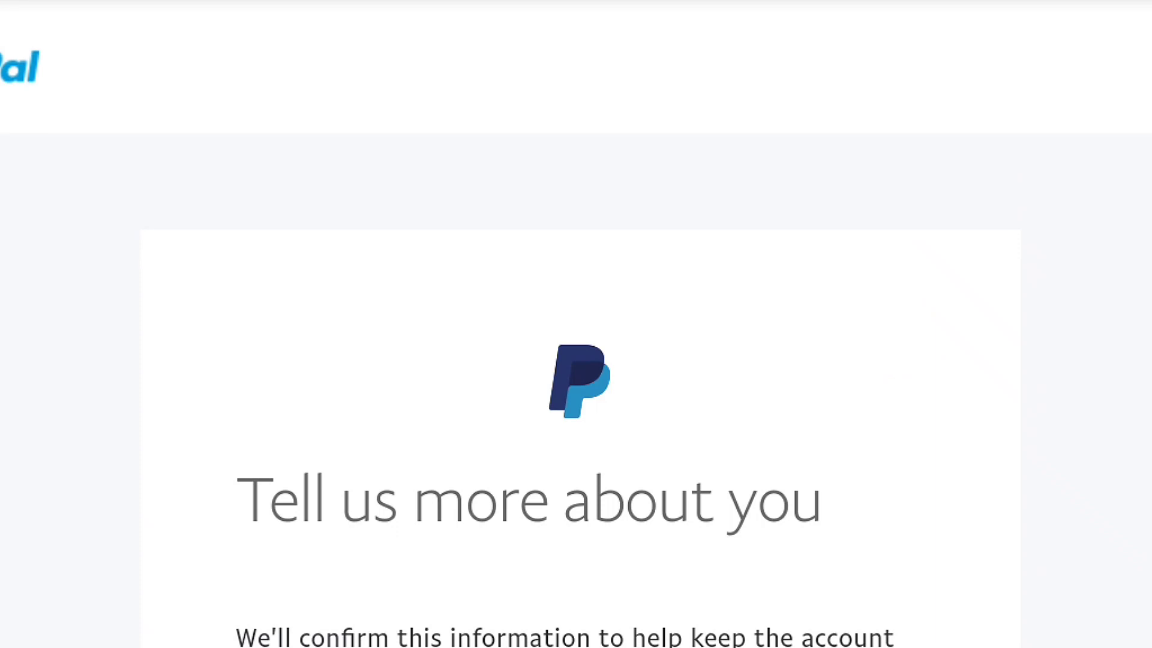
Scroll through 'Tell us more about you' to the Home address section.
{"action": "scroll", "coordinate": [576, 359], "scroll_direction": "down", "scroll_amount": 2}
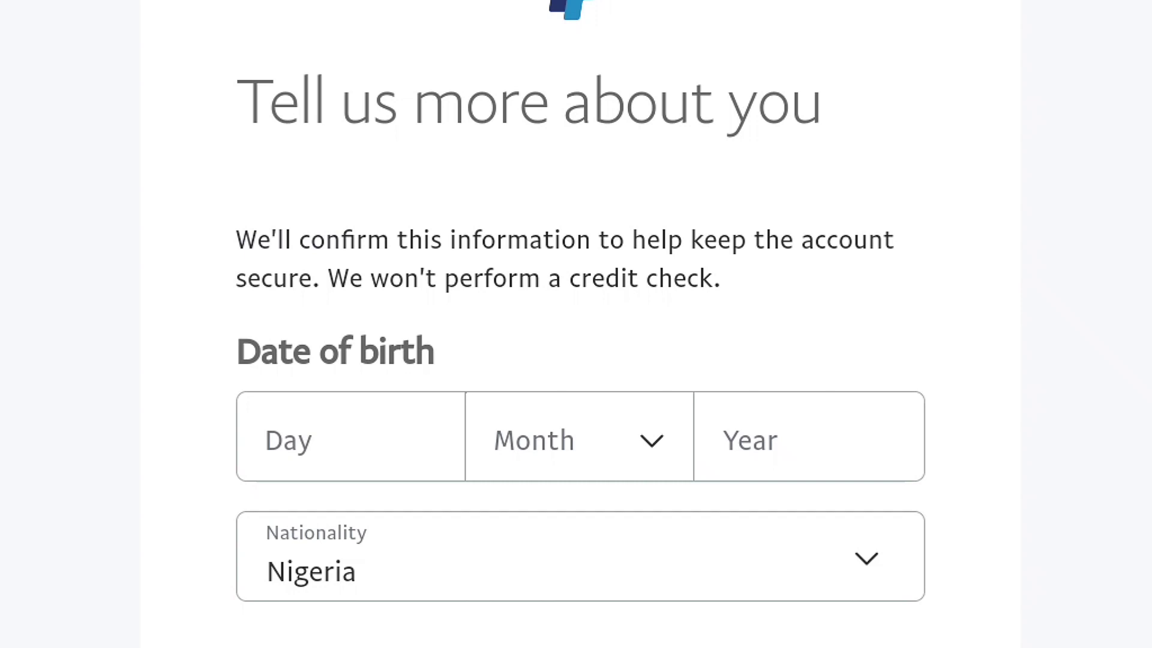
{"action": "scroll", "coordinate": [580, 324], "scroll_direction": "down", "scroll_amount": 5}
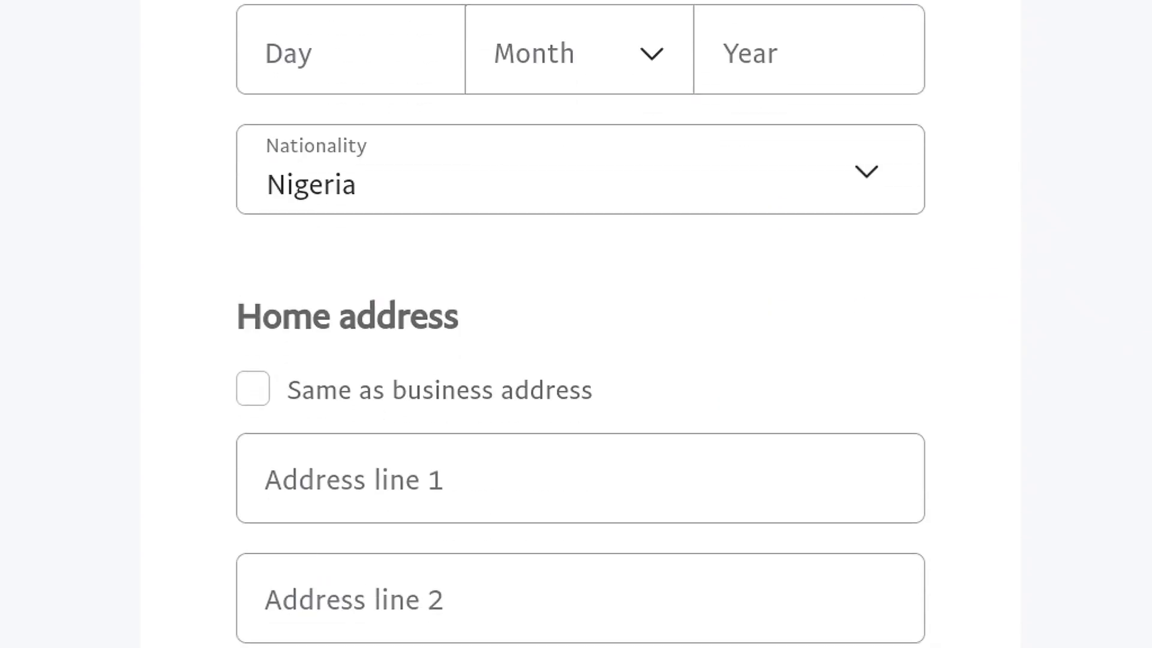
{"action": "scroll", "coordinate": [580, 324], "scroll_direction": "down", "scroll_amount": 5}
{"action": "scroll", "coordinate": [580, 324], "scroll_direction": "down", "scroll_amount": 4}
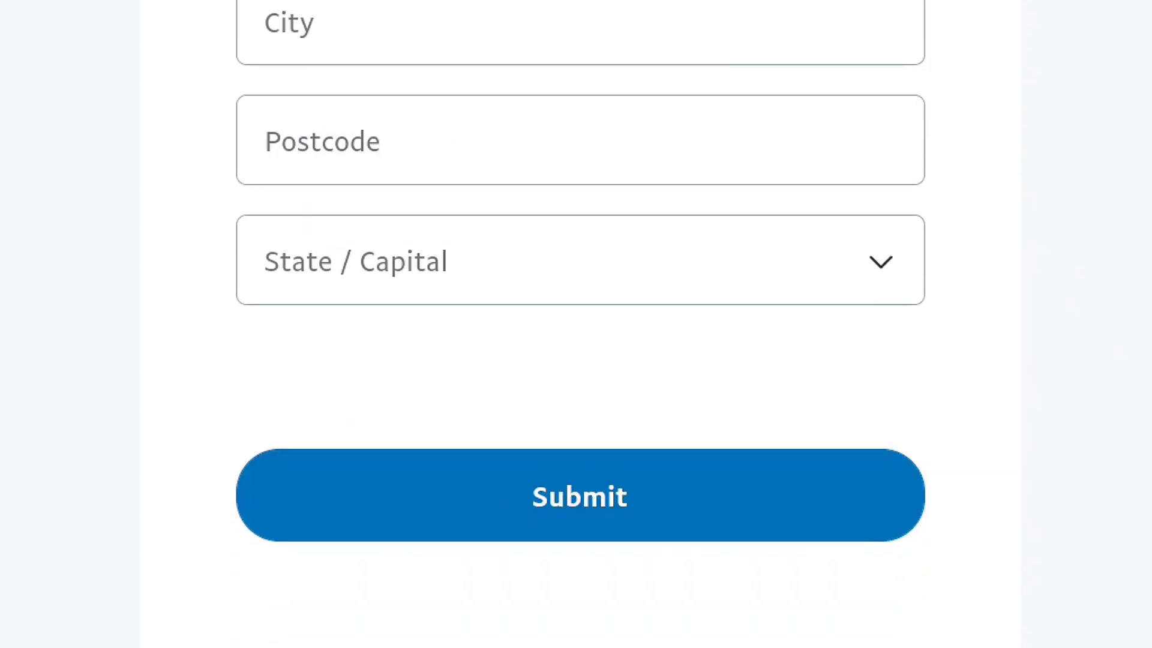
{"action": "scroll", "coordinate": [580, 324], "scroll_direction": "up", "scroll_amount": 7}
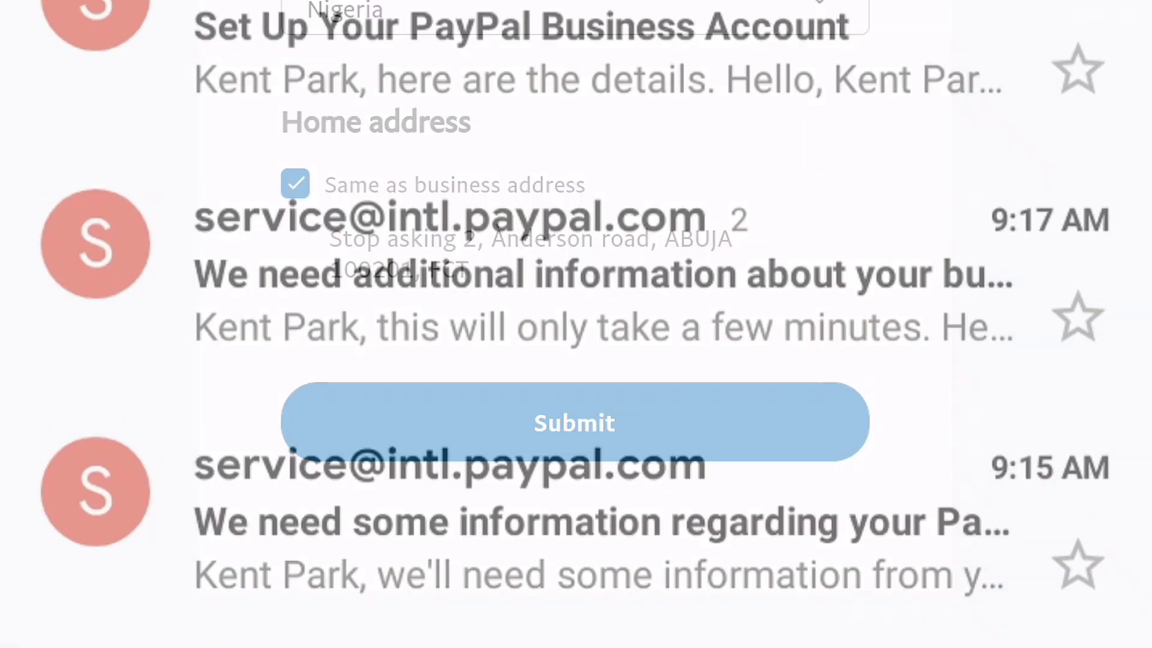
Scroll up the Gmail inbox to view PayPal's information-request emails.
{"action": "scroll", "coordinate": [576, 324], "scroll_direction": "up", "scroll_amount": 5}
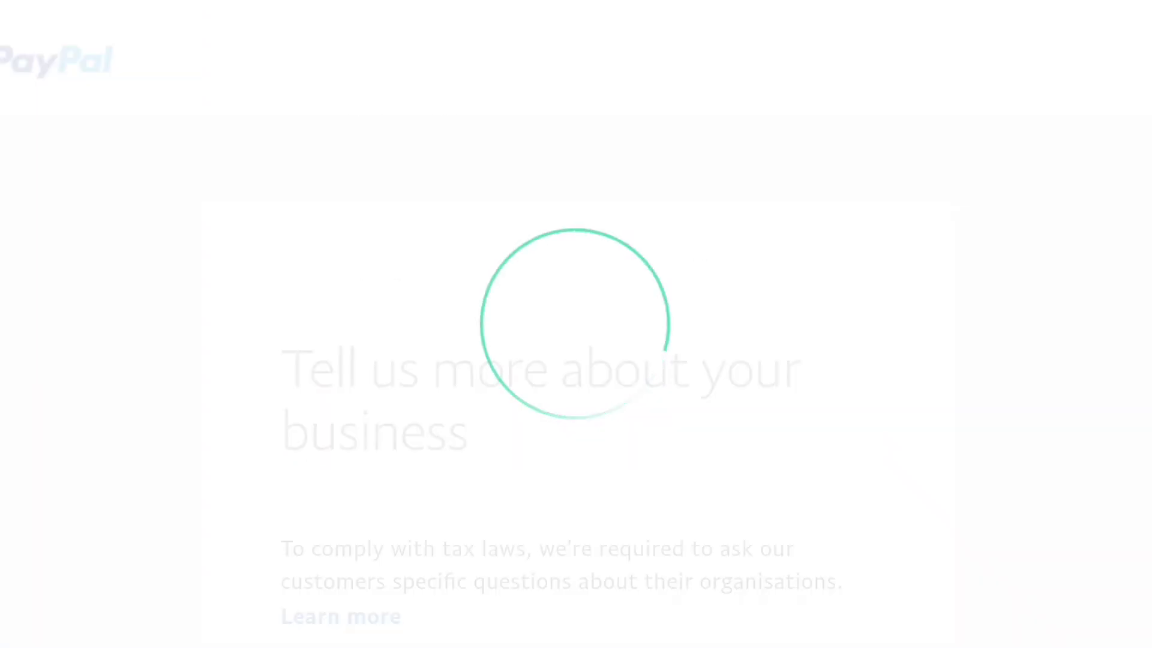
Mark Yes for both the 2021 passive-income and non-profit tax questions, then continue to certification.
{"action": "scroll", "coordinate": [576, 323], "scroll_direction": "down", "scroll_amount": 3}
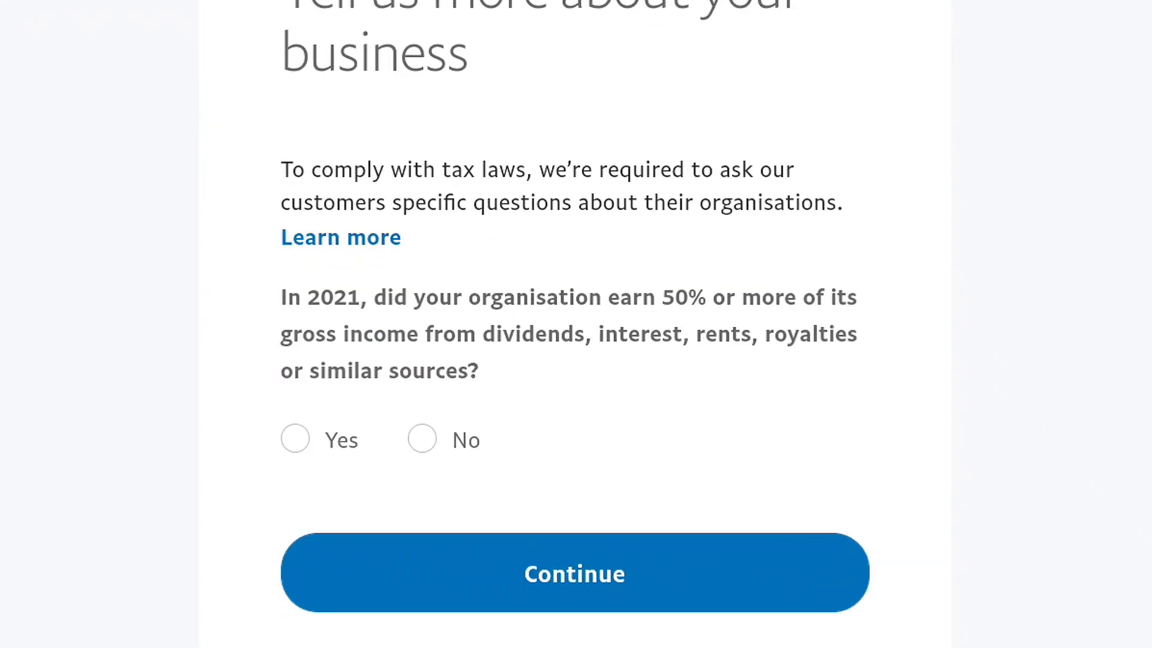
{"action": "left_click", "coordinate": [295, 439]}
{"action": "left_click", "coordinate": [575, 573]}
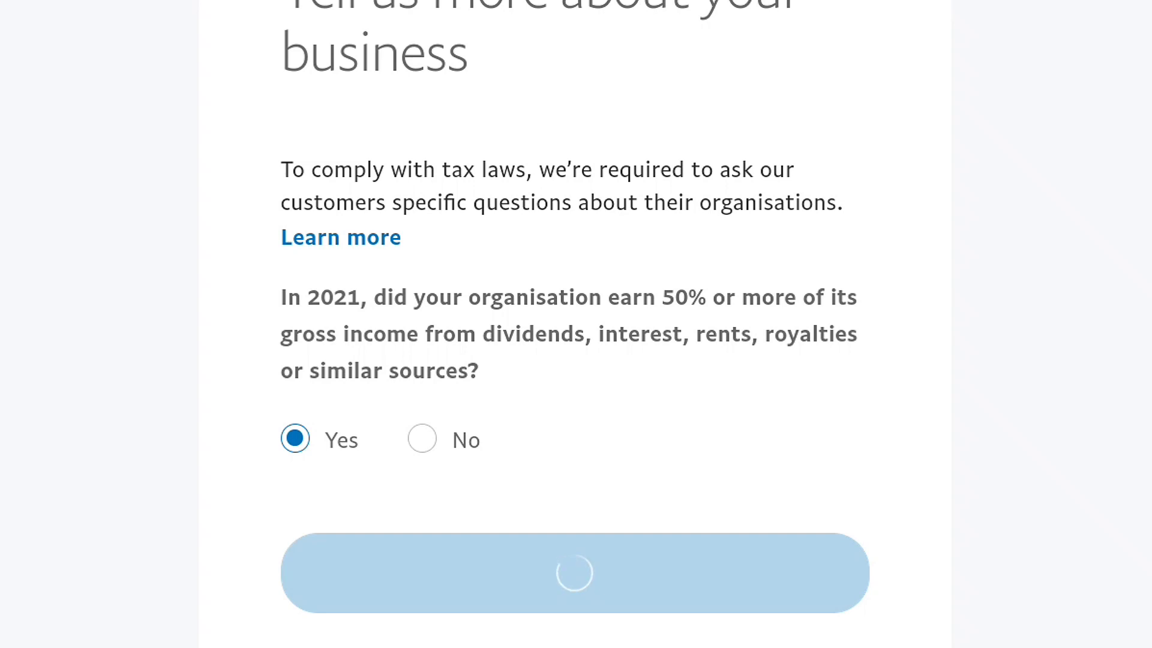
{"action": "scroll", "coordinate": [576, 324], "scroll_direction": "down", "scroll_amount": 3}
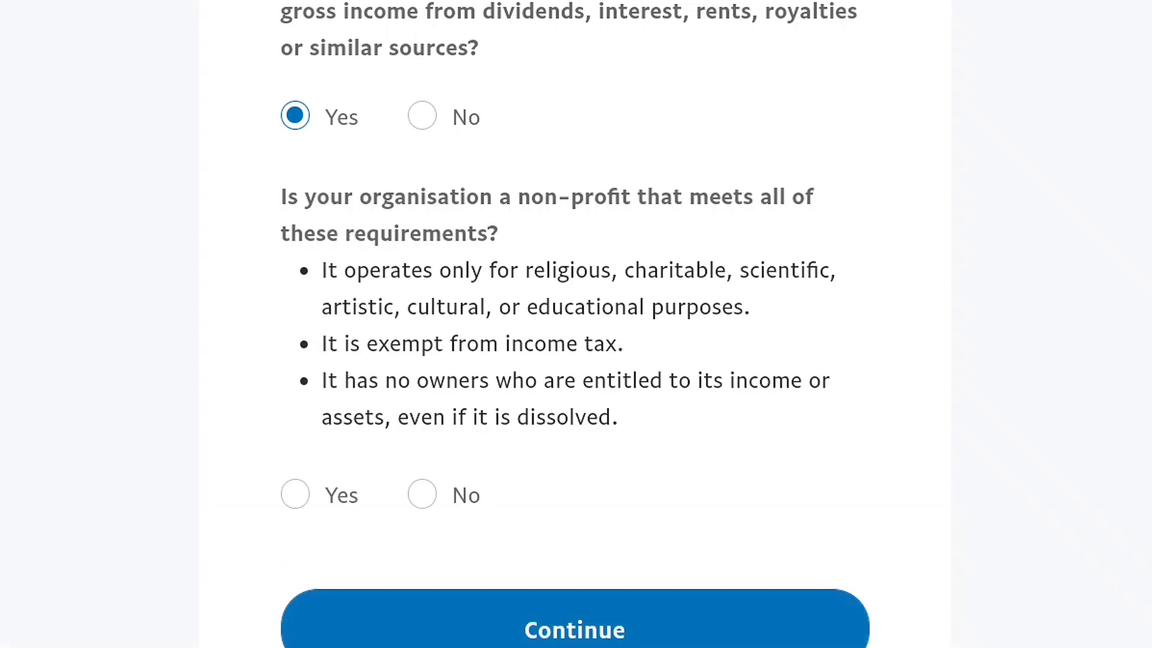
{"action": "left_click", "coordinate": [295, 494]}
{"action": "left_click", "coordinate": [575, 630]}
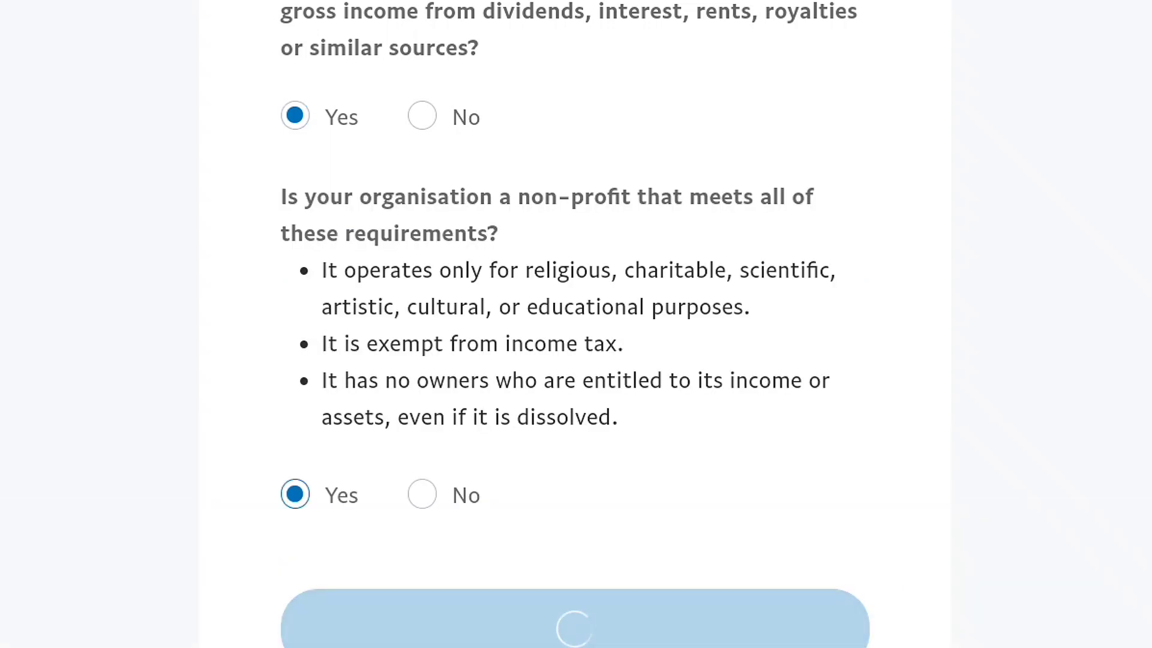
{"action": "scroll", "coordinate": [575, 324], "scroll_direction": "down", "scroll_amount": 4}
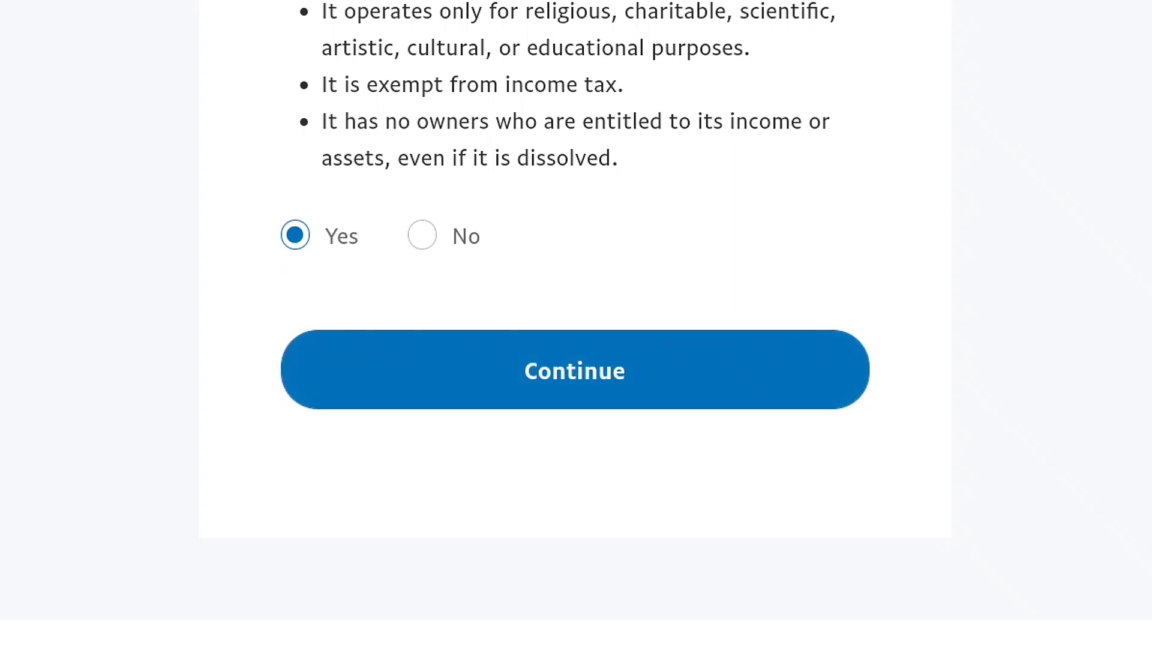
{"action": "key", "text": "Return"}
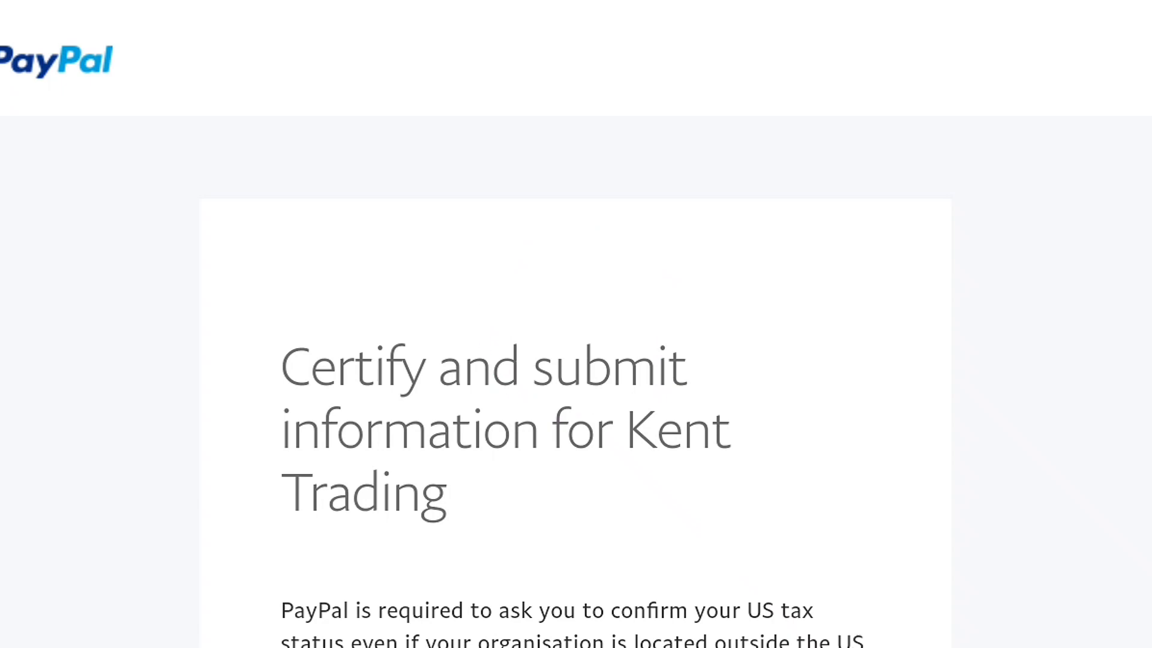
Submit the tax certification page with its pre-filled legal name and date 05/11/2022.
{"action": "scroll", "coordinate": [576, 324], "scroll_direction": "down", "scroll_amount": 4}
{"action": "scroll", "coordinate": [576, 324], "scroll_direction": "down", "scroll_amount": 15}
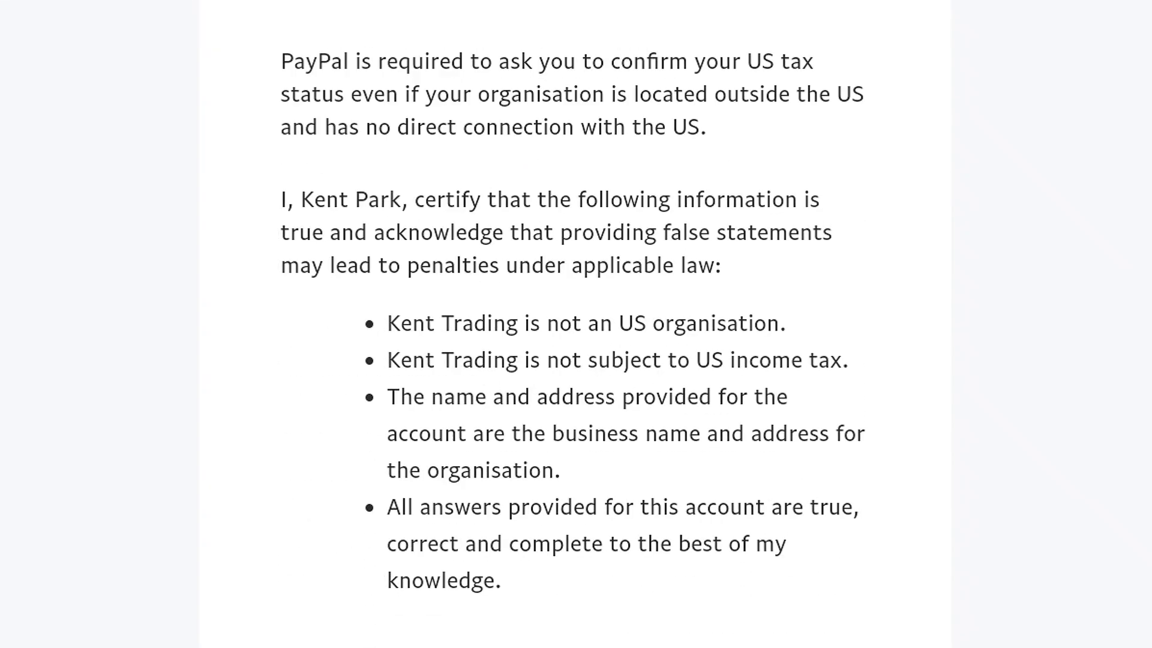
{"action": "scroll", "coordinate": [576, 324], "scroll_direction": "down", "scroll_amount": 3}
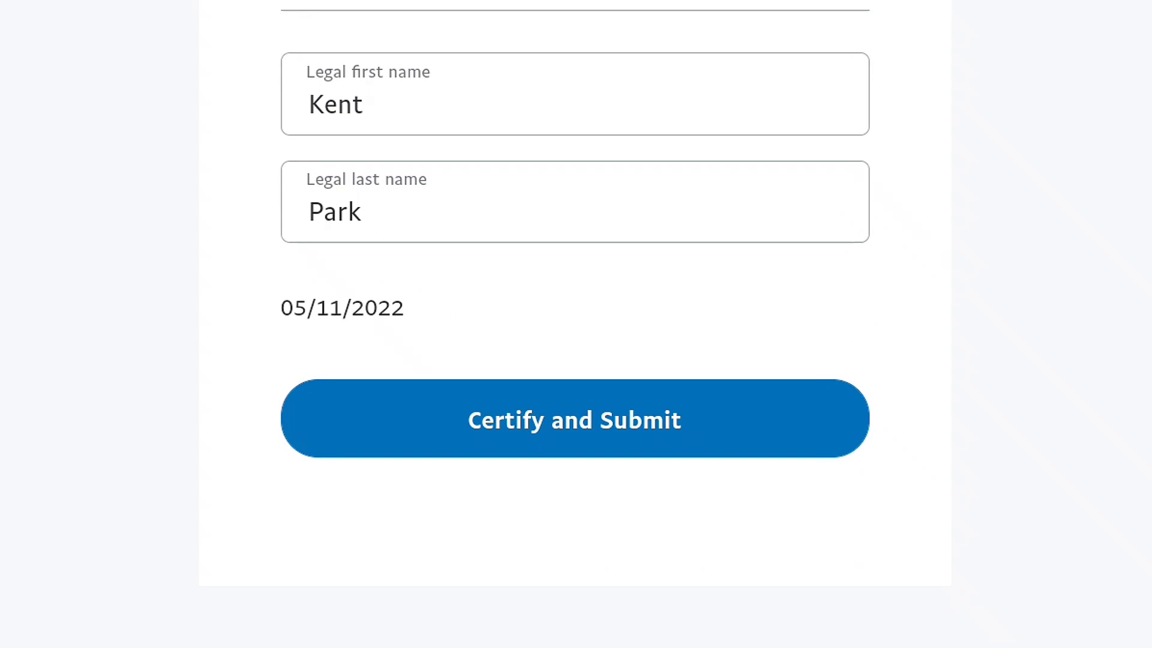
{"action": "left_click", "coordinate": [575, 419]}
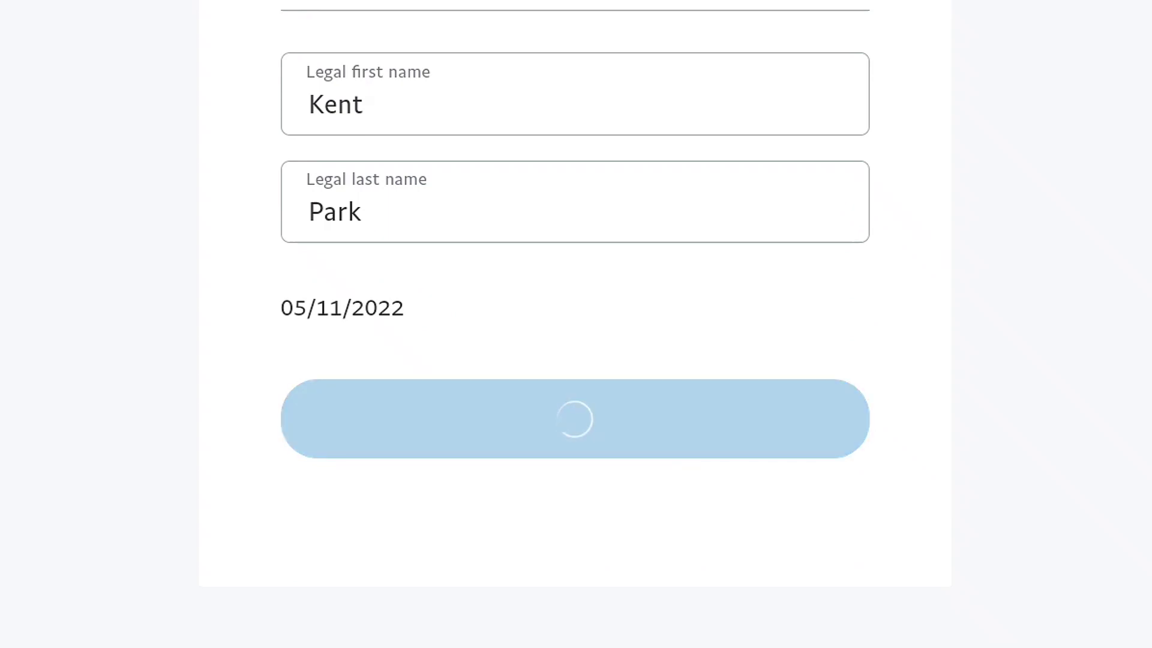